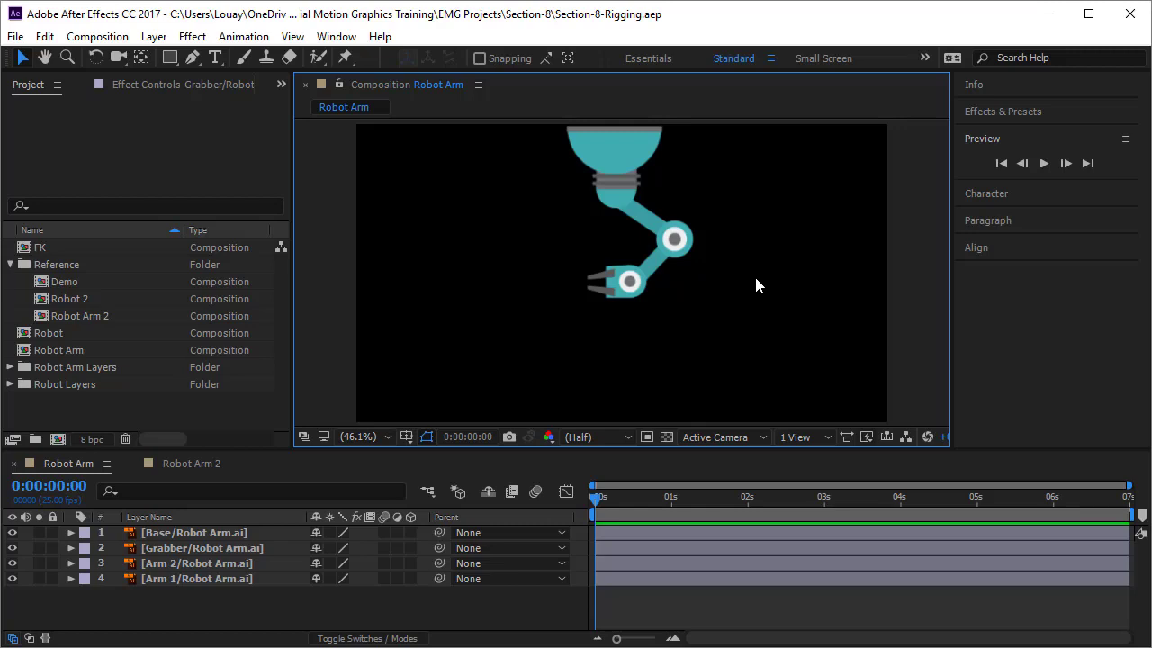
Select the robot's base, upper arm and lower arm in turn to identify their layers
{"action": "left_click", "coordinate": [211, 536]}
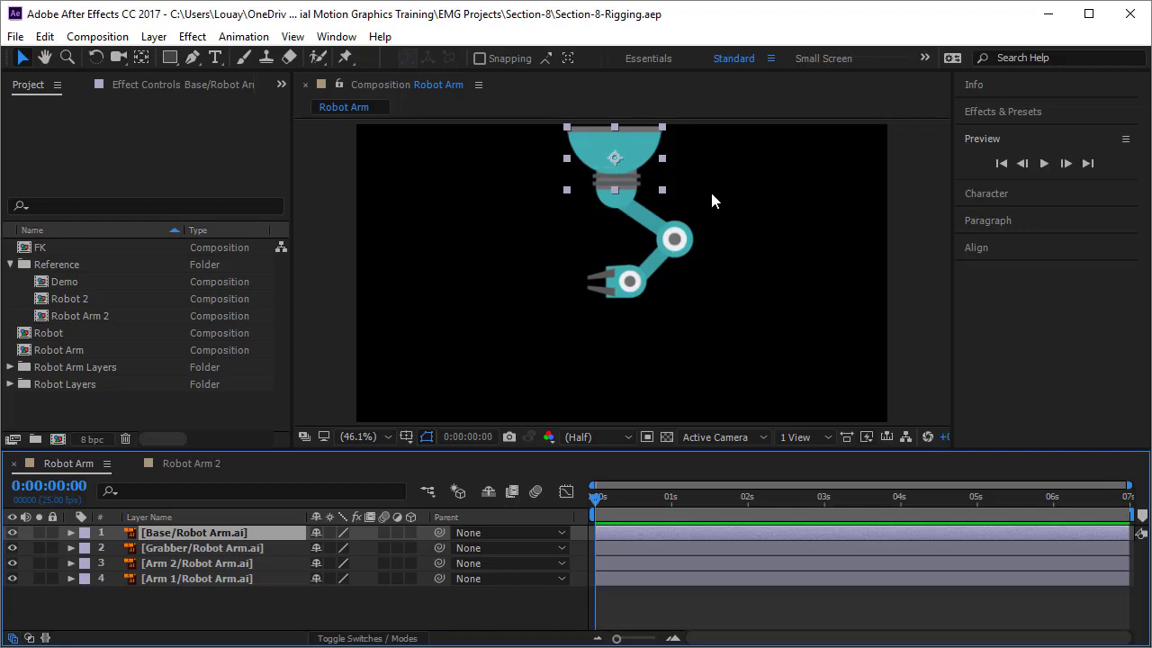
{"action": "left_click", "coordinate": [603, 210]}
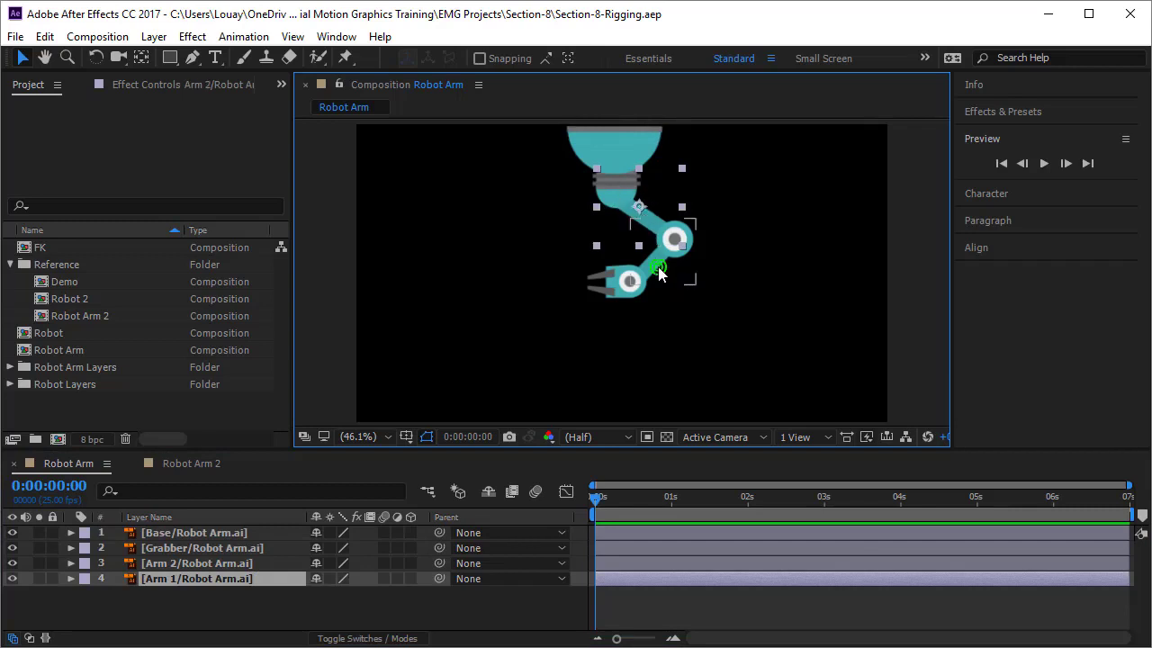
{"action": "left_click", "coordinate": [661, 267]}
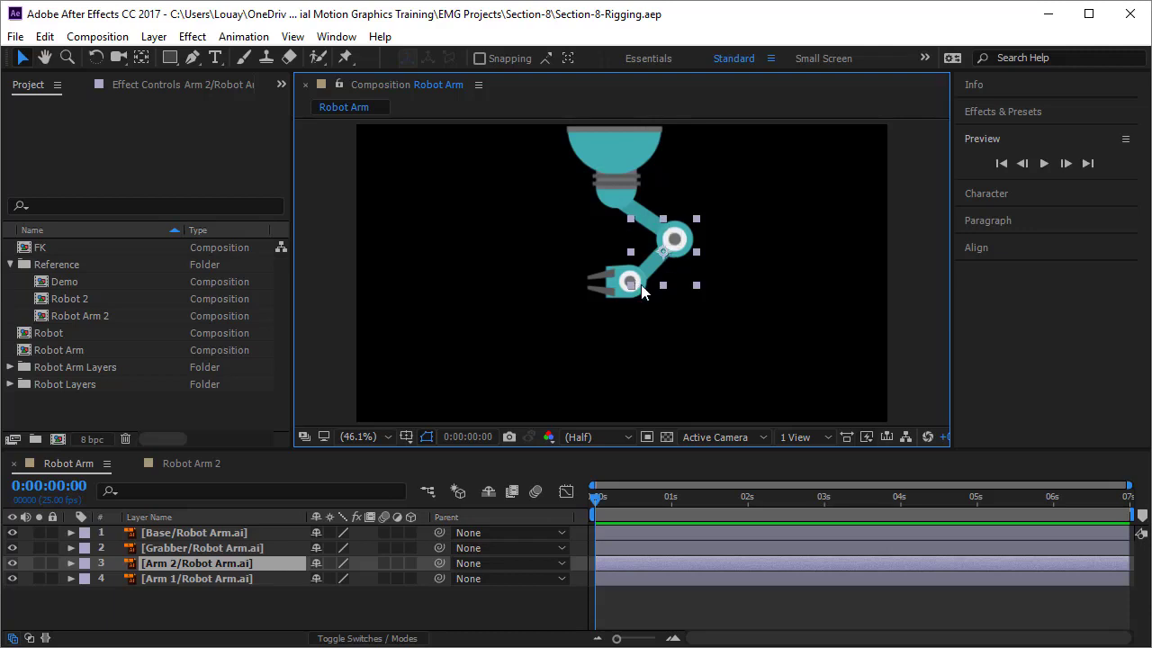
Move the anchor points of the Grabber and Arm 2 layers to the centres of their circular joints with the Pan Behind tool
{"action": "left_click", "coordinate": [611, 297]}
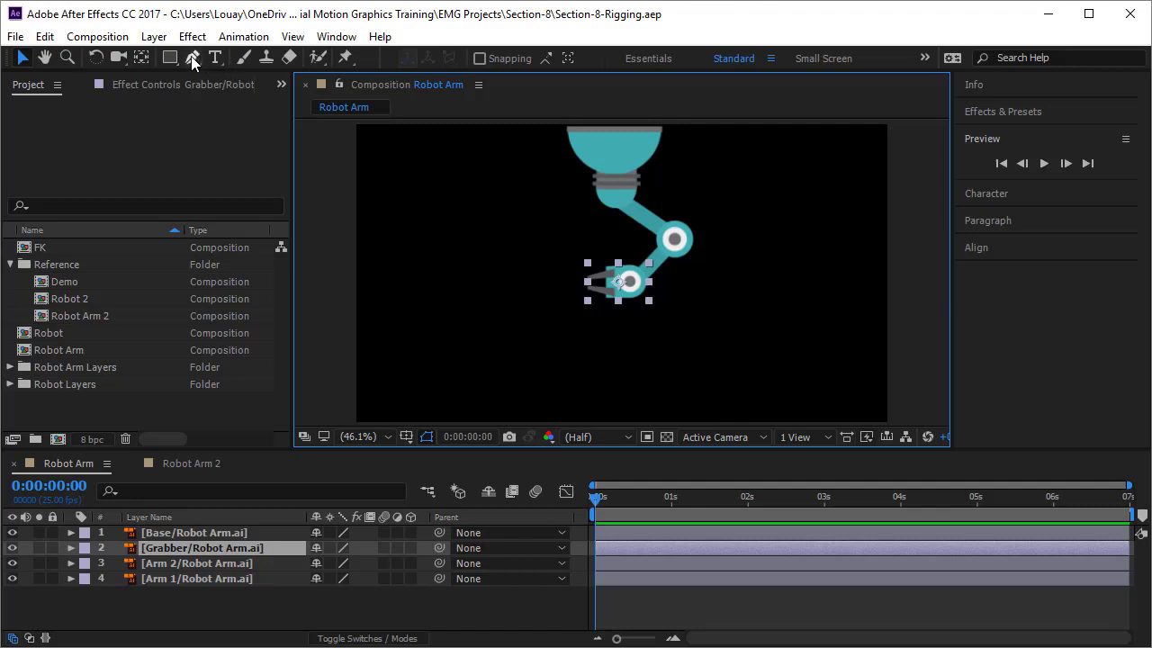
{"action": "left_click", "coordinate": [144, 59]}
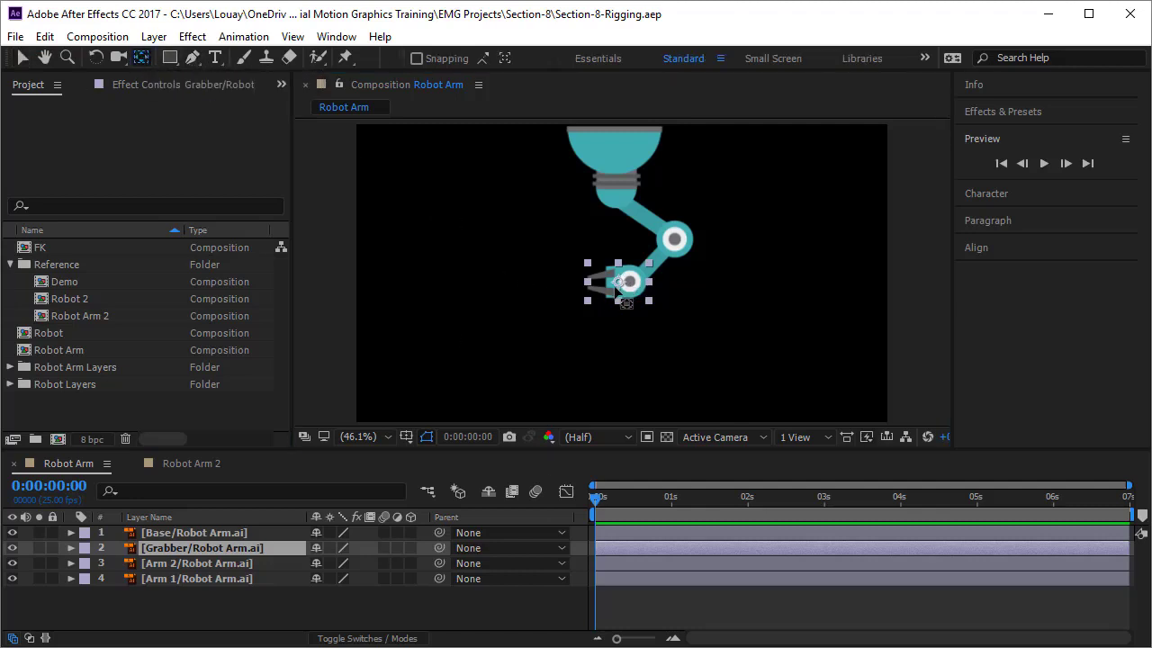
{"action": "left_click_drag", "start_coordinate": [617, 282], "coordinate": [631, 283]}
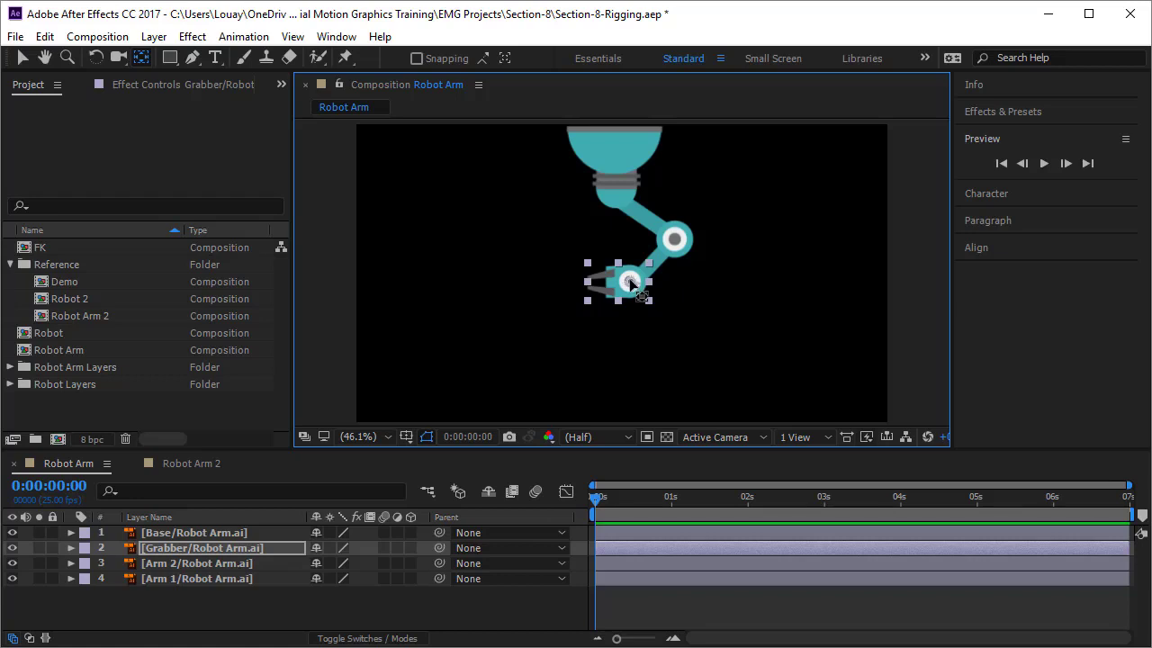
{"action": "left_click", "coordinate": [670, 244]}
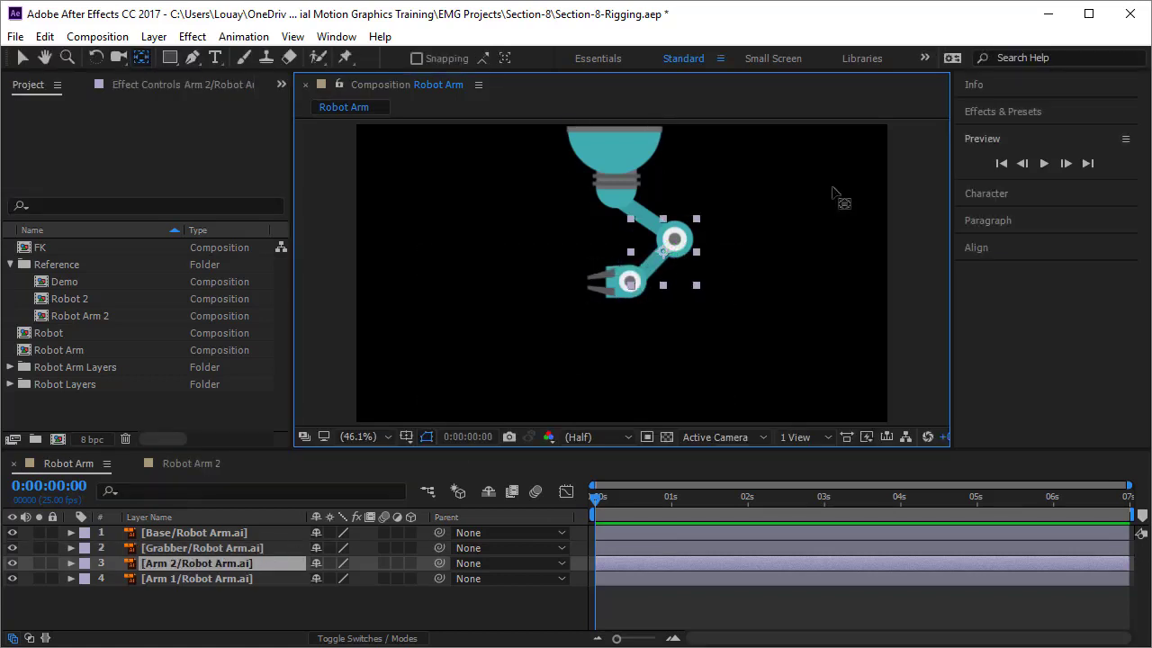
{"action": "left_click_drag", "start_coordinate": [664, 252], "coordinate": [674, 243]}
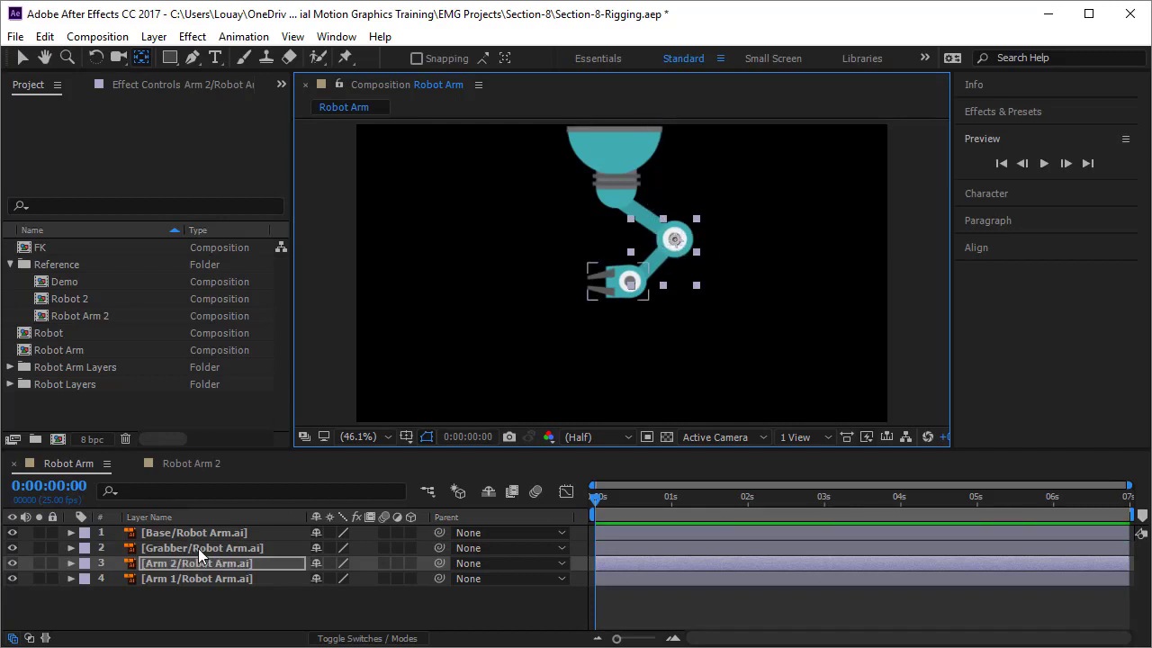
Move Arm 1's anchor point to its upper joint just below the base, and solo the layer briefly to inspect its shape
{"action": "left_click", "coordinate": [194, 579]}
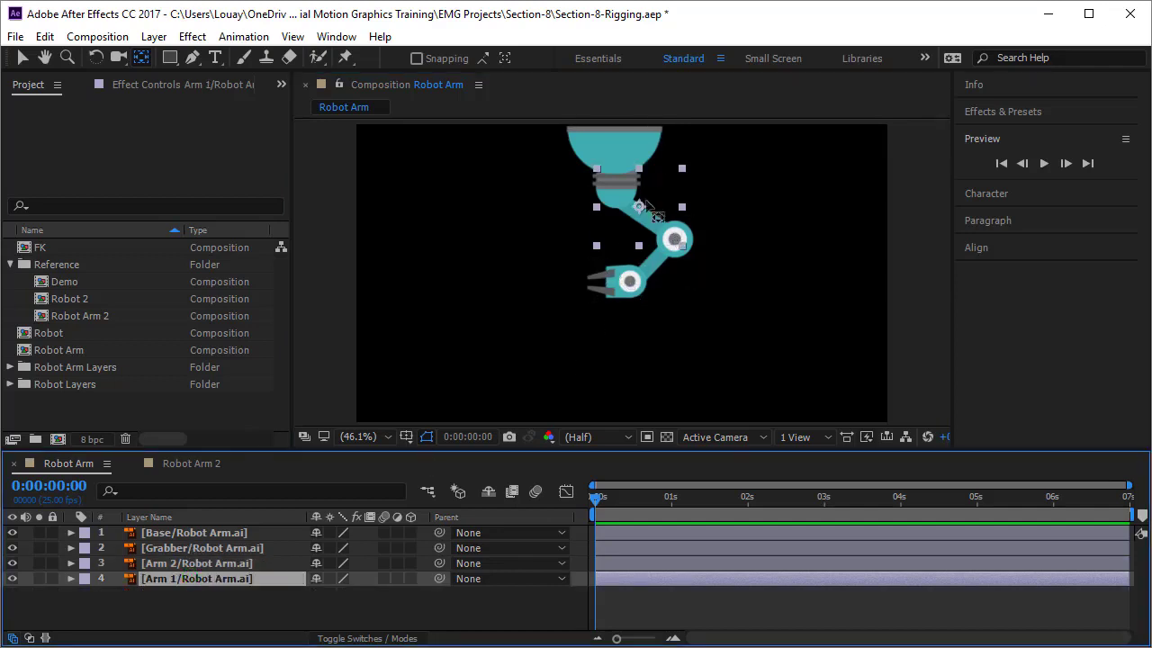
{"action": "left_click_drag", "start_coordinate": [640, 205], "coordinate": [617, 200]}
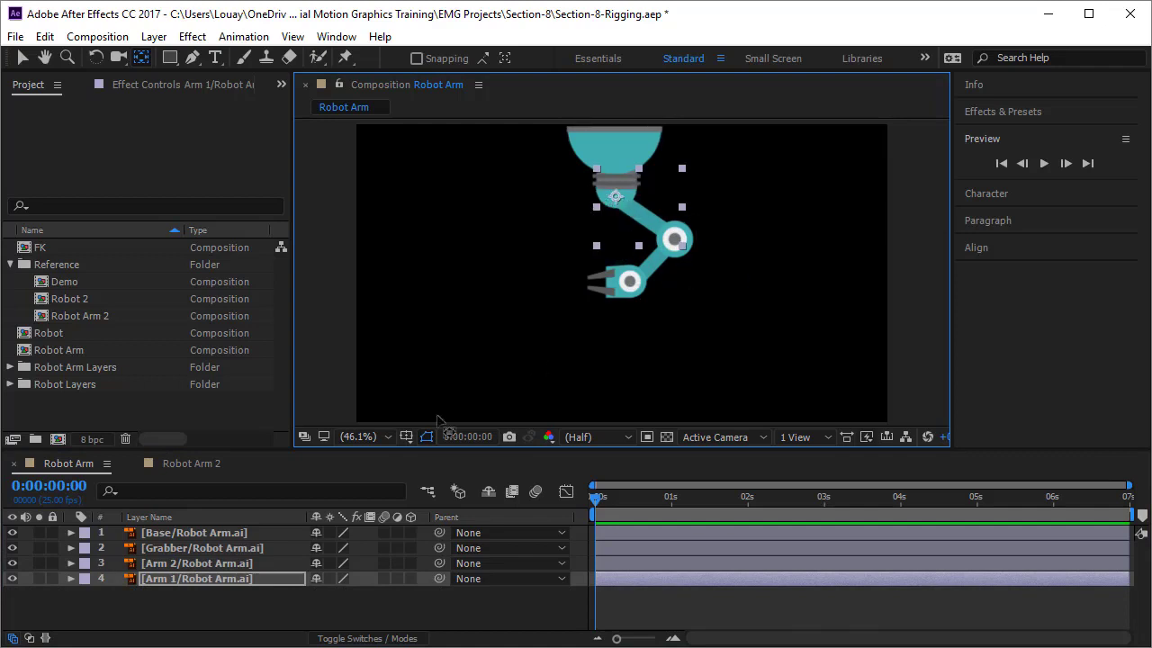
{"action": "left_click", "coordinate": [38, 578]}
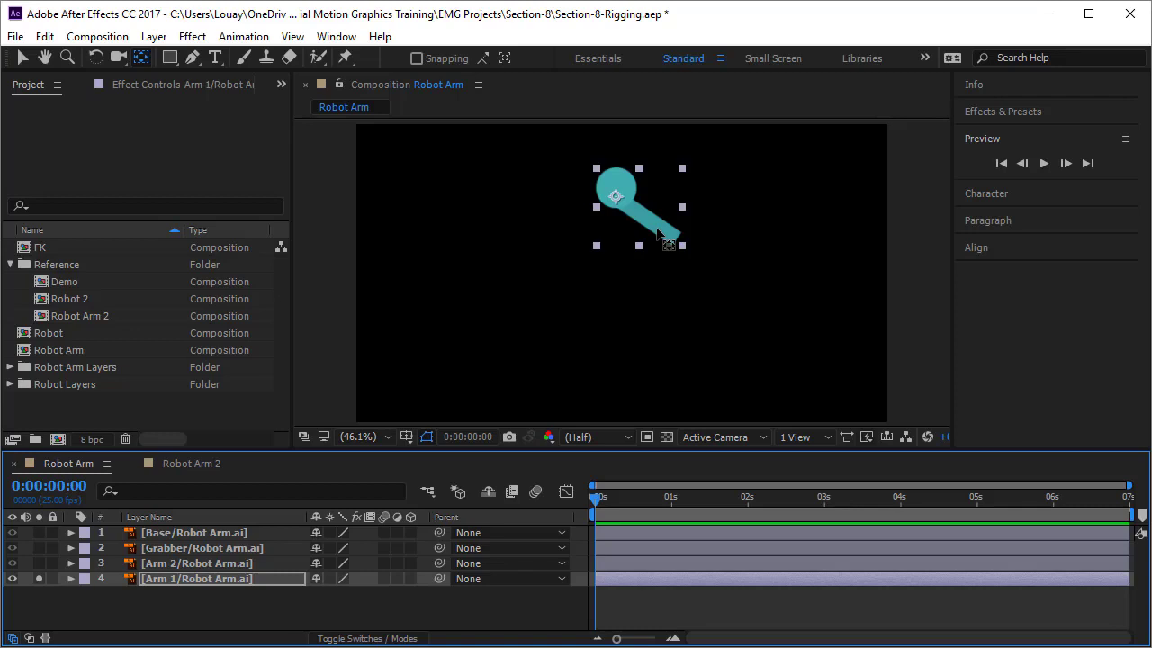
{"action": "left_click", "coordinate": [39, 579]}
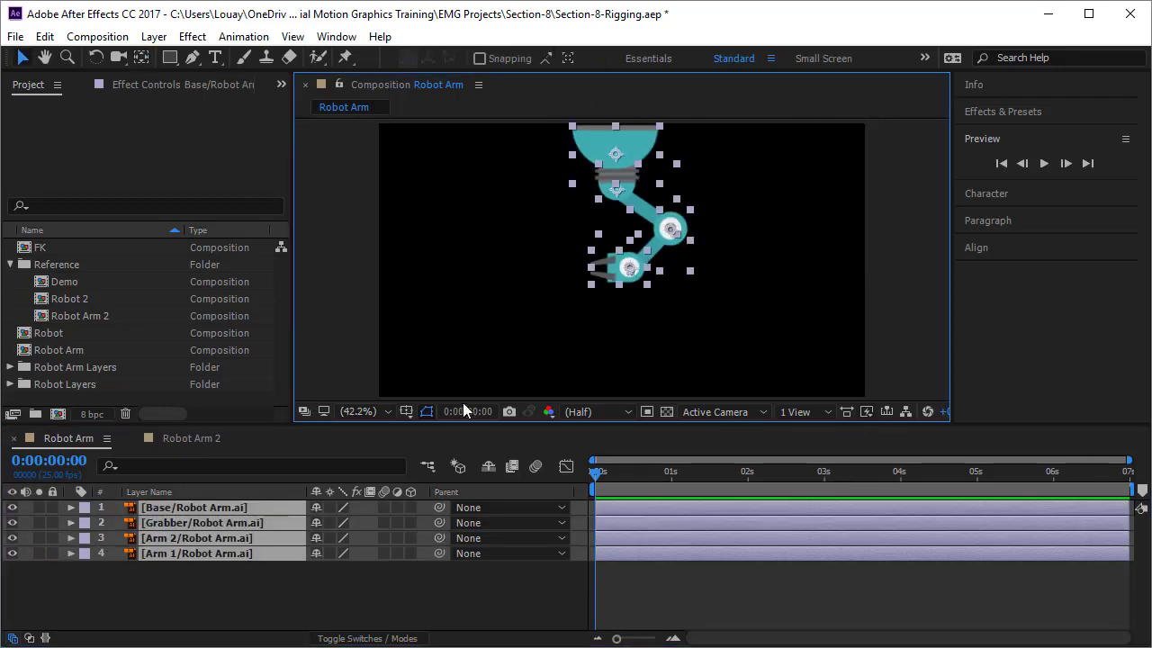
Parent the Grabber layer to Arm 2, Arm 2 to Arm 1, and Arm 1 to the Base layer
{"action": "left_click", "coordinate": [727, 311]}
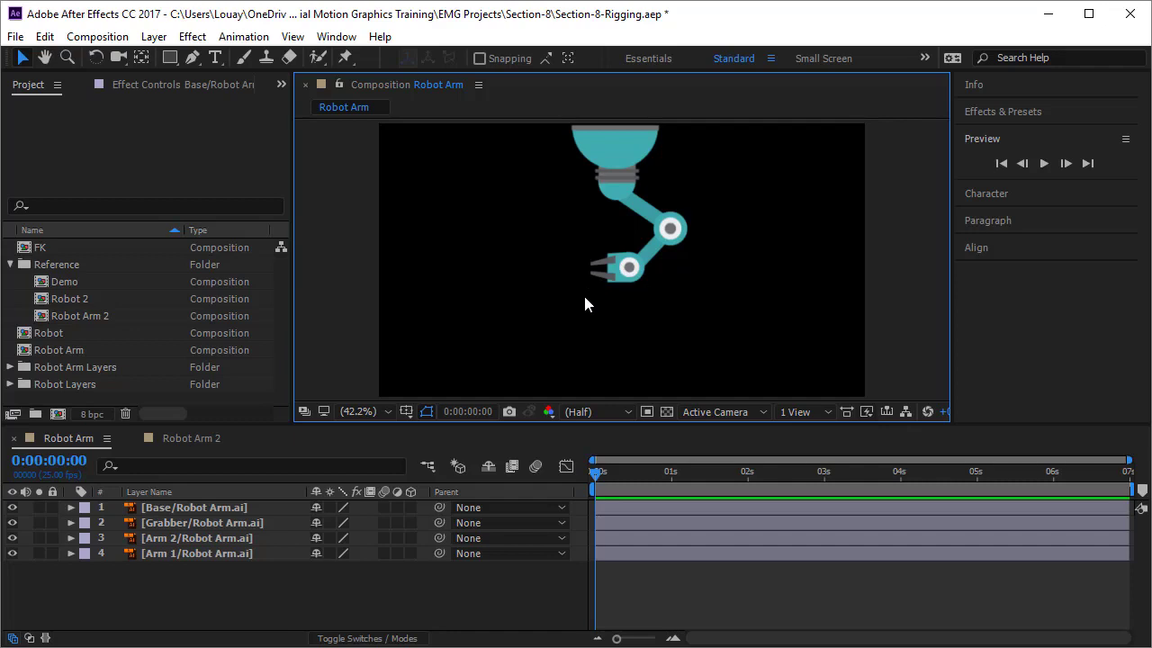
{"action": "left_click", "coordinate": [625, 269]}
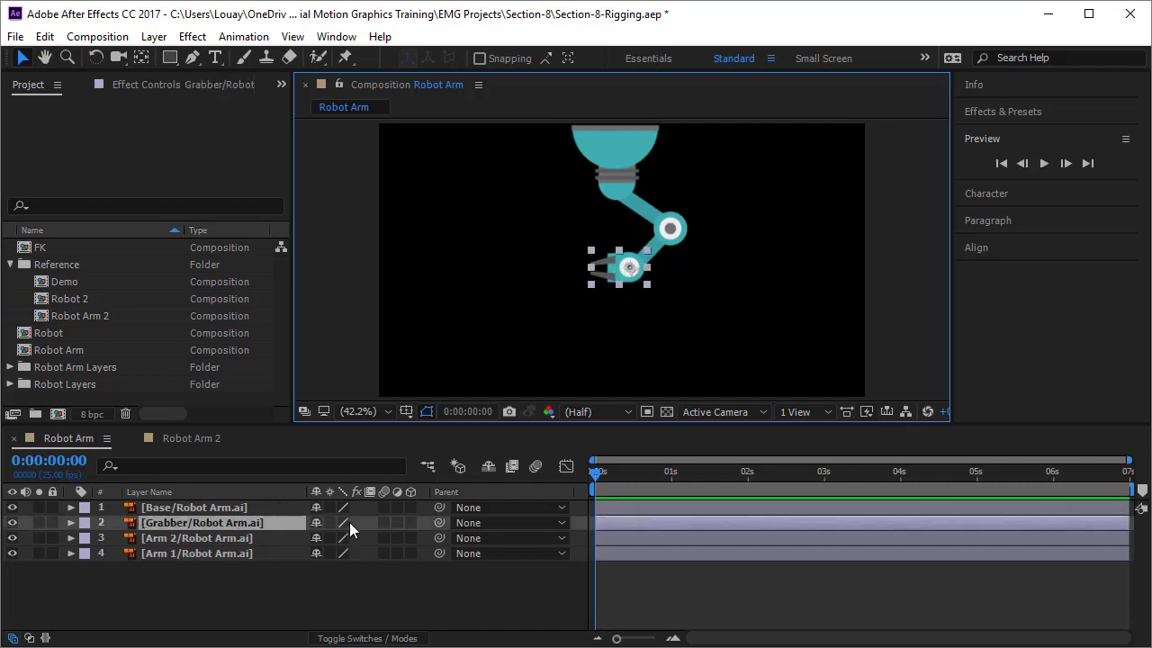
{"action": "left_click_drag", "start_coordinate": [439, 522], "coordinate": [250, 538]}
{"action": "left_click", "coordinate": [657, 250]}
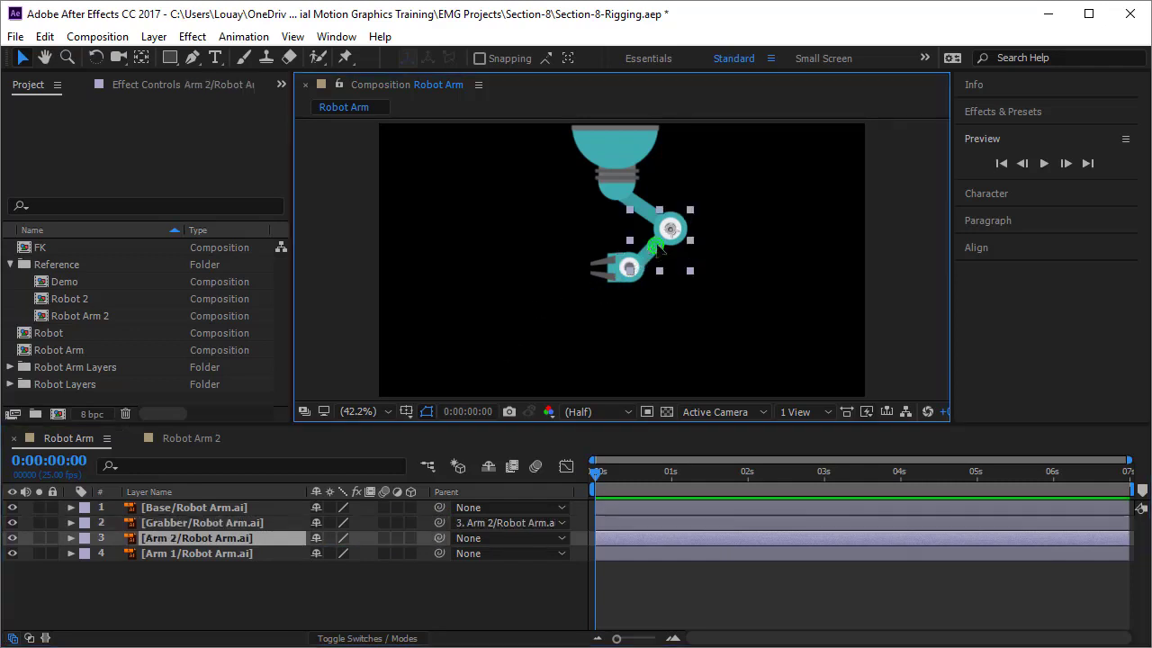
{"action": "left_click_drag", "start_coordinate": [441, 538], "coordinate": [250, 557]}
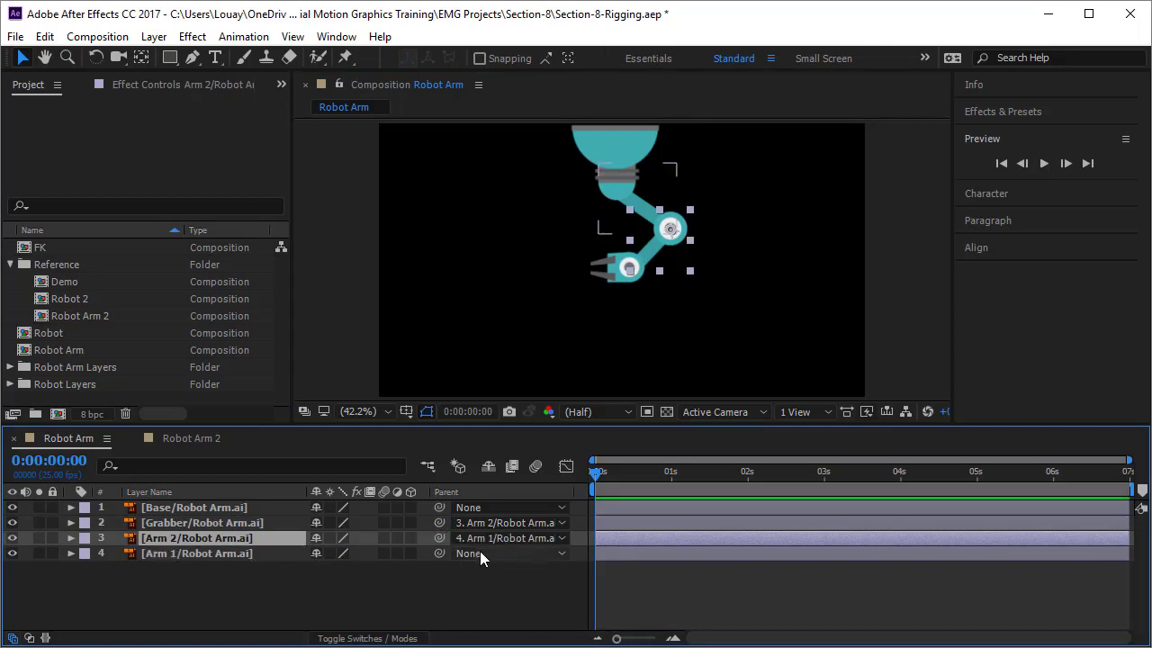
{"action": "left_click_drag", "start_coordinate": [439, 552], "coordinate": [211, 507]}
Test the parenting by moving the Base layer sideways, and undo the move
{"action": "left_click", "coordinate": [616, 154]}
{"action": "mouse_move", "coordinate": [616, 154]}
{"action": "left_mouse_down"}
{"action": "mouse_move", "coordinate": [491, 203]}
{"action": "mouse_move", "coordinate": [657, 153]}
{"action": "mouse_move", "coordinate": [561, 205]}
{"action": "mouse_move", "coordinate": [618, 177]}
{"action": "mouse_move", "coordinate": [594, 153]}
{"action": "left_mouse_up"}
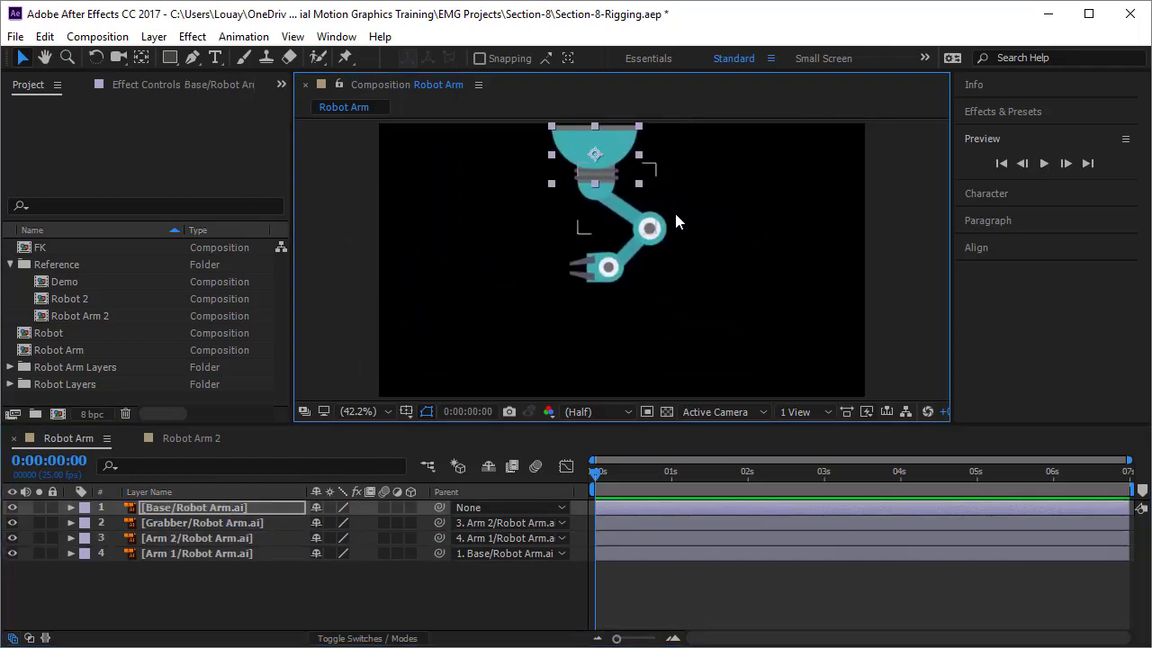
{"action": "key", "text": "ctrl+z"}
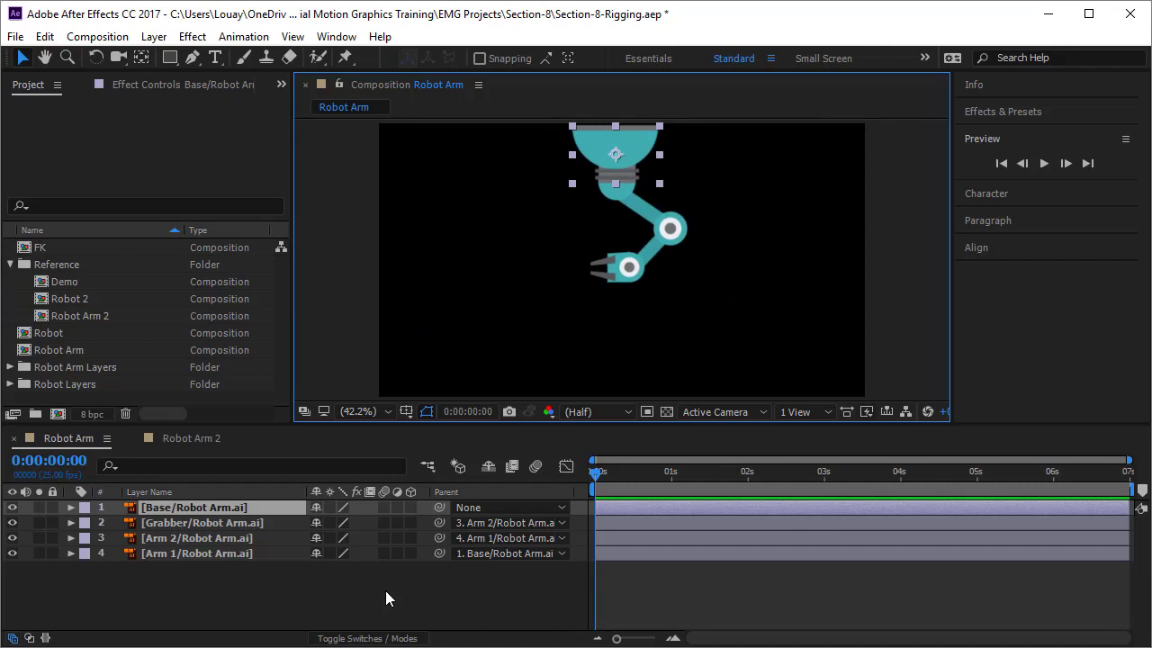
Reveal the Base layer's Position and the other three layers' Rotation, and add starting keyframes for all of them at 0:00:00:00
{"action": "key", "text": "p"}
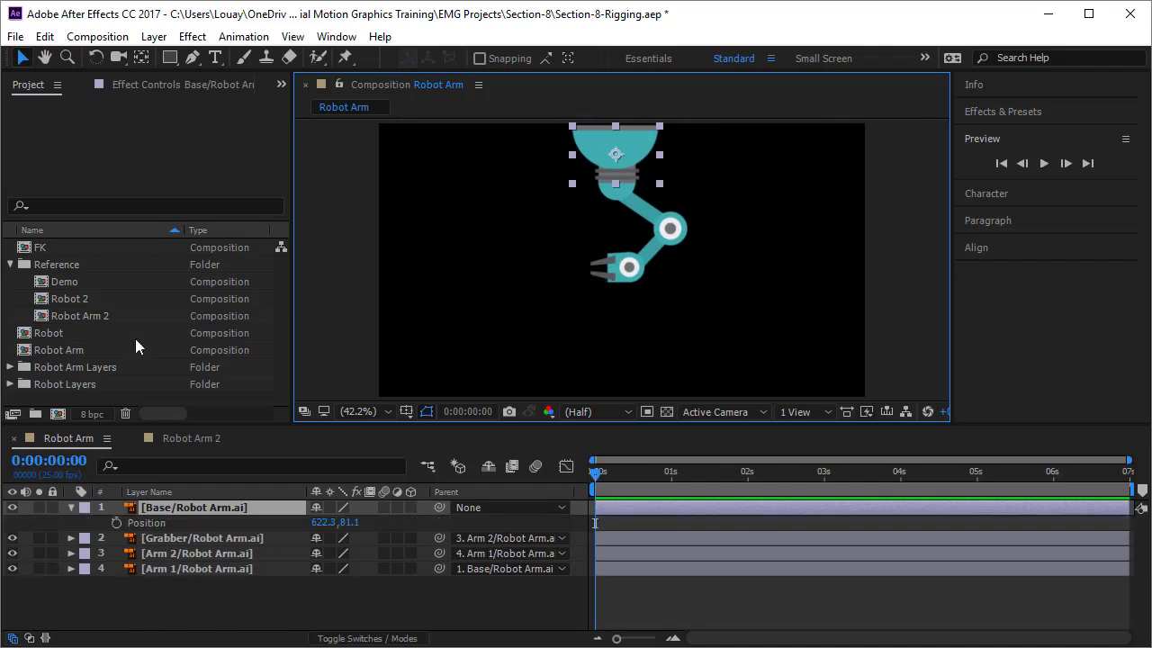
{"action": "left_click_drag", "start_coordinate": [172, 598], "coordinate": [235, 538]}
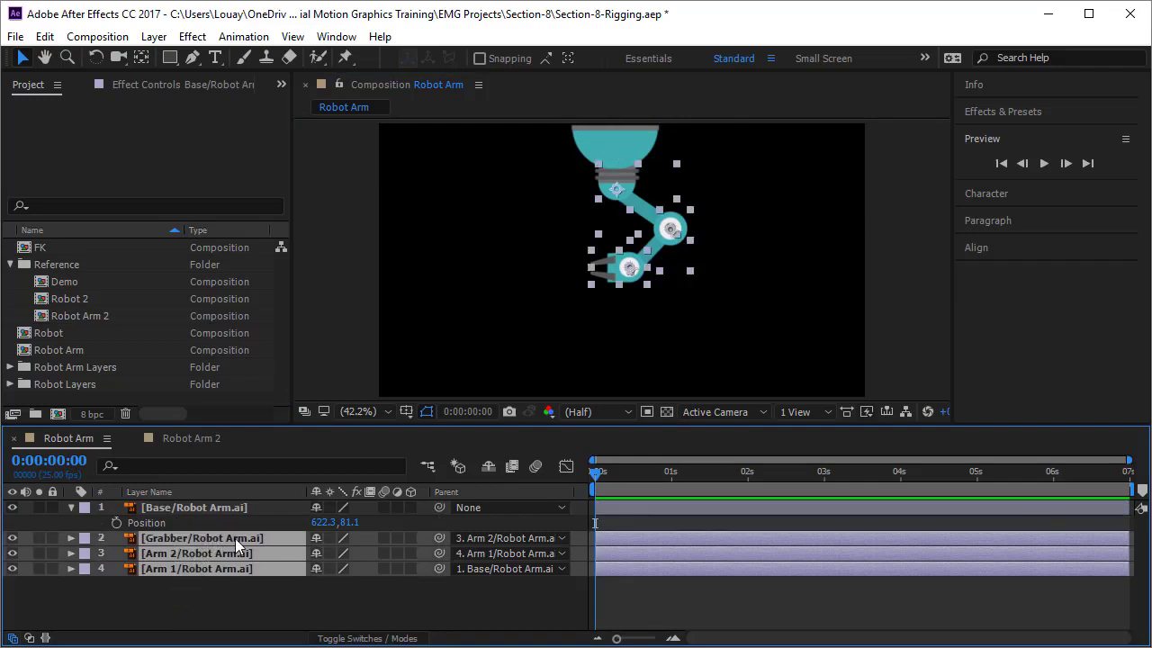
{"action": "key", "text": "r"}
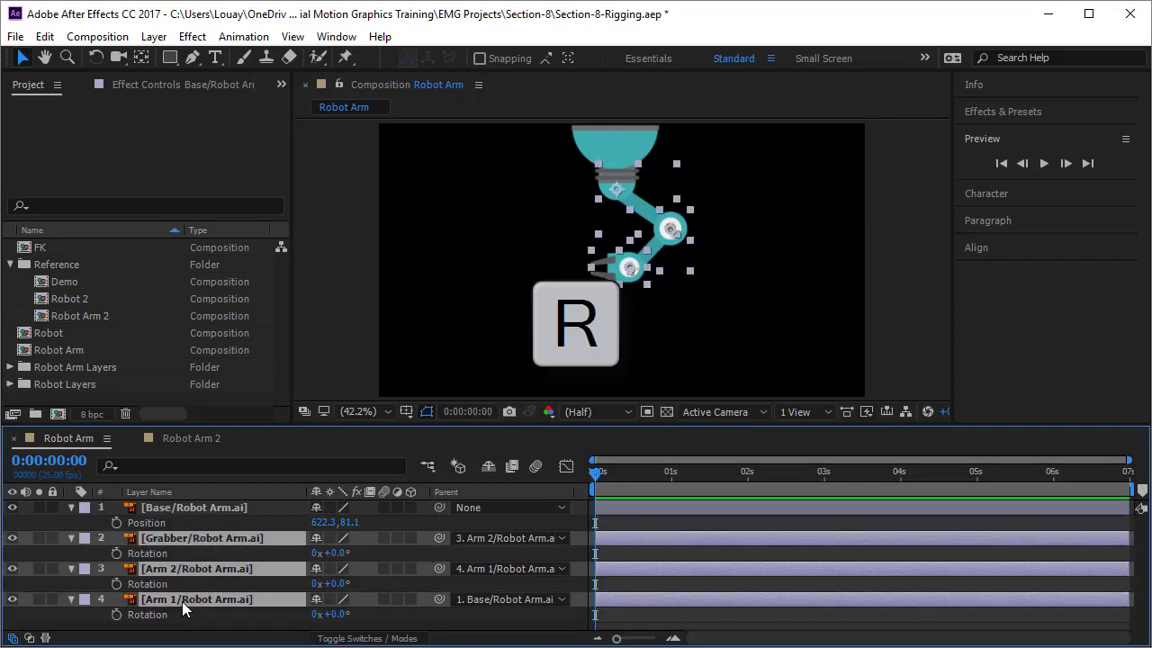
{"action": "key", "text": "ctrl+a"}
{"action": "left_click", "coordinate": [116, 522]}
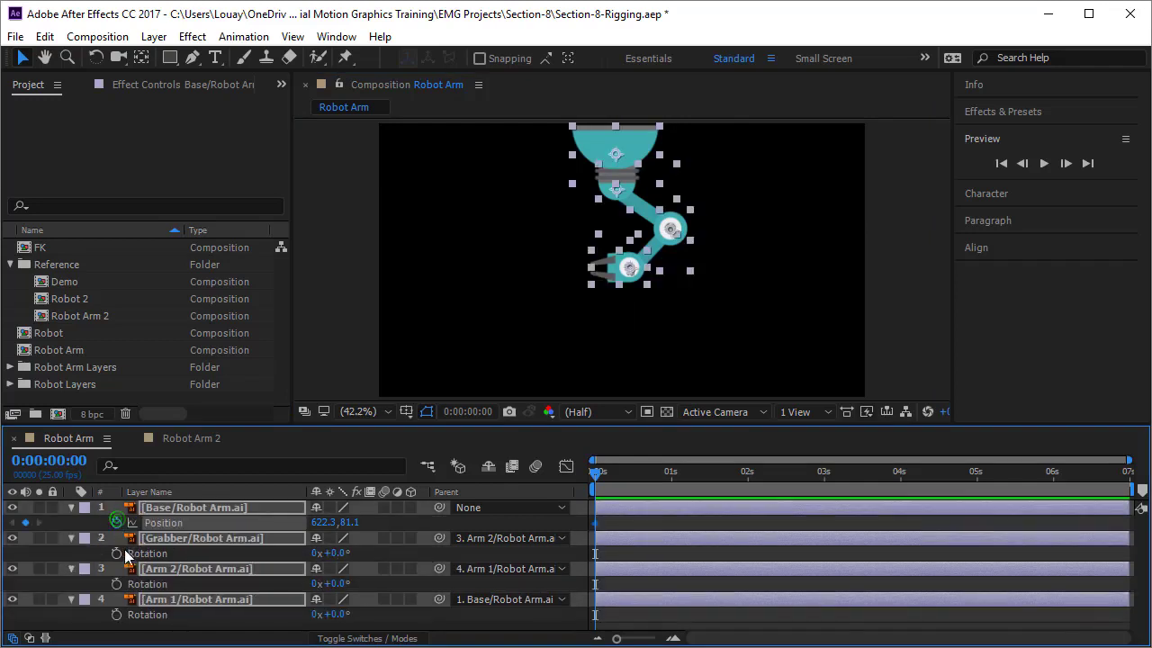
{"action": "left_click", "coordinate": [116, 552]}
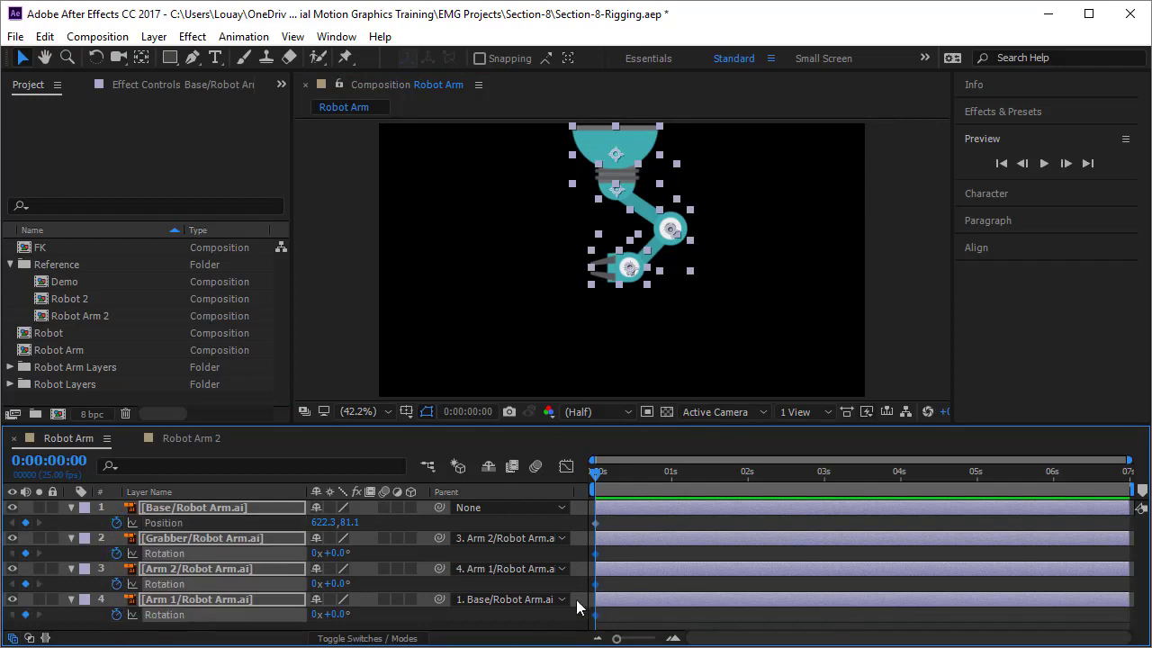
At 0:00:00:12, slide the Base layer horizontally to the composition's left side, to a Position of about 120.1, 81.1
{"action": "left_click", "coordinate": [633, 478]}
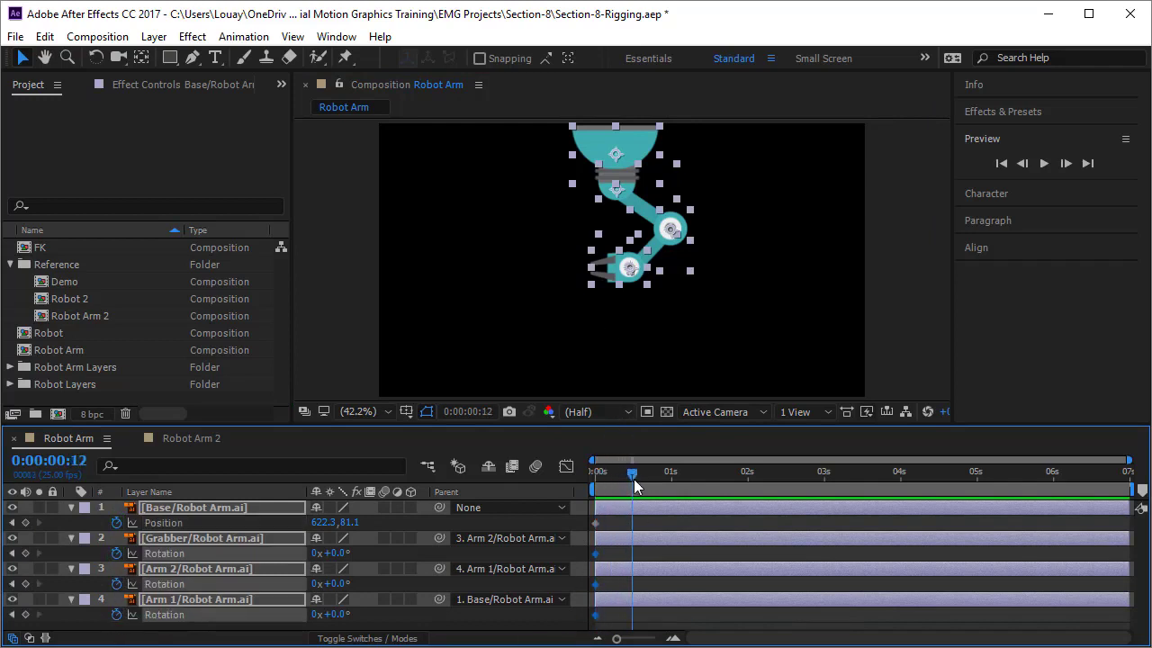
{"action": "left_click", "coordinate": [243, 625]}
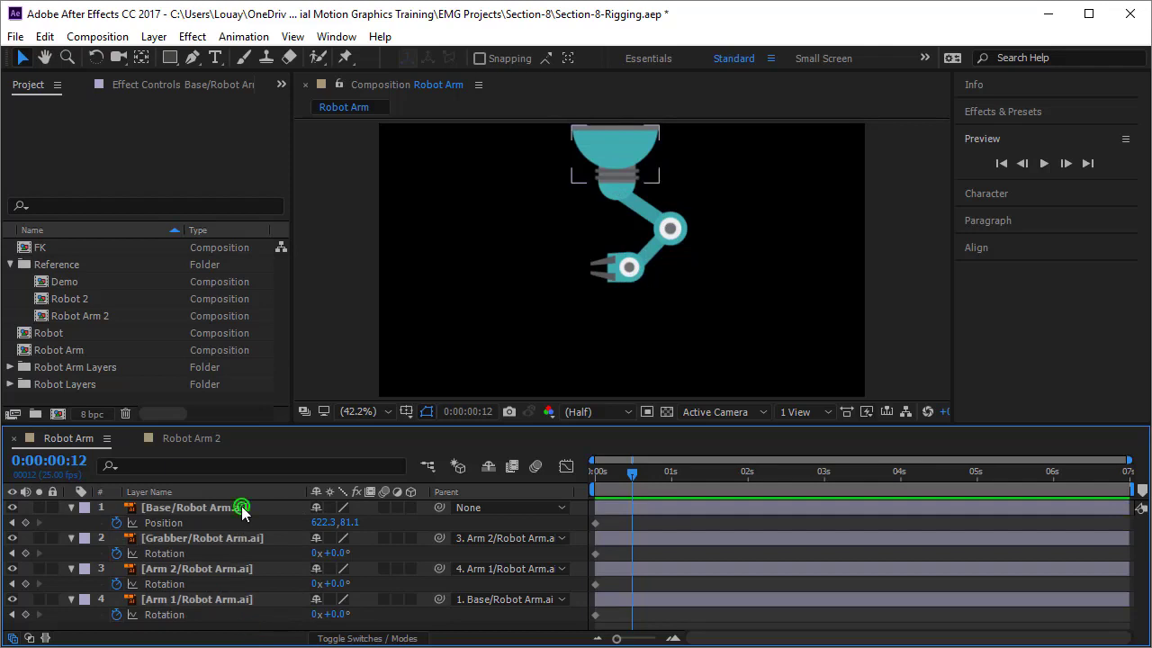
{"action": "left_click", "coordinate": [241, 508]}
{"action": "left_click", "coordinate": [616, 157]}
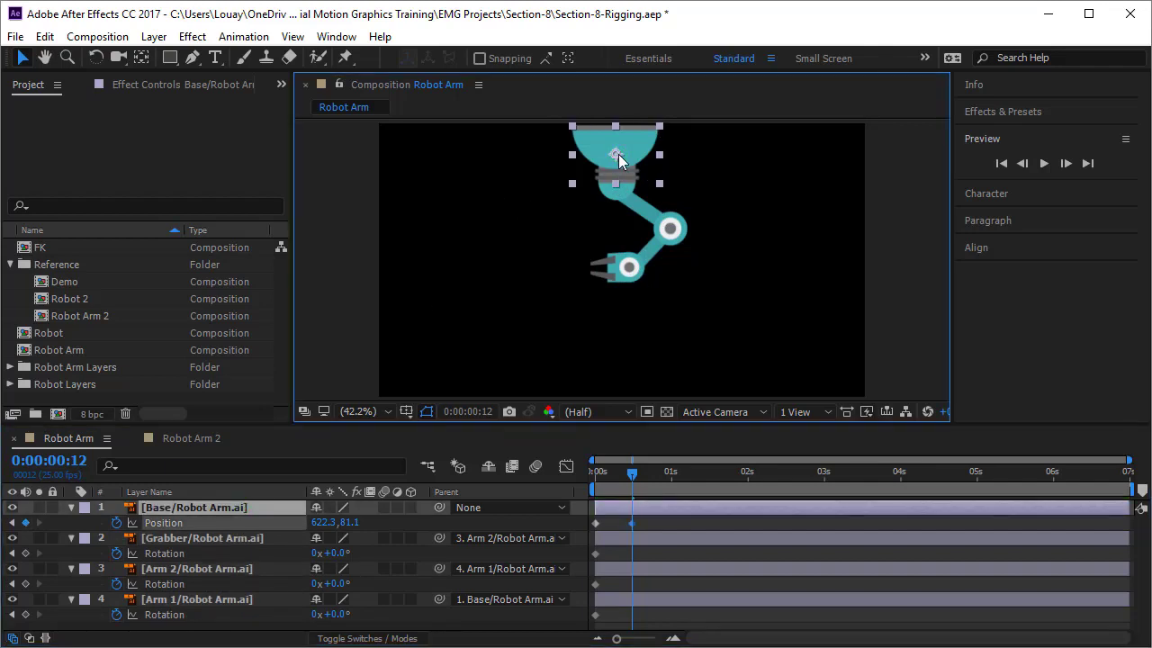
{"action": "left_click_drag", "start_coordinate": [619, 154], "coordinate": [429, 177]}
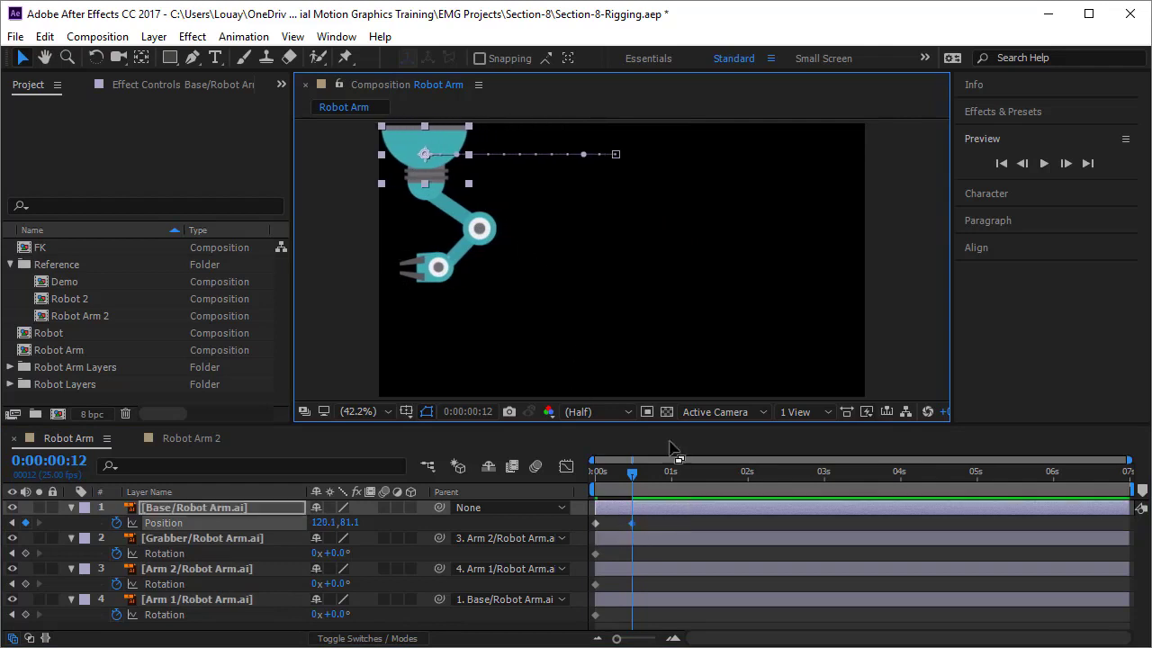
{"action": "left_click", "coordinate": [617, 322]}
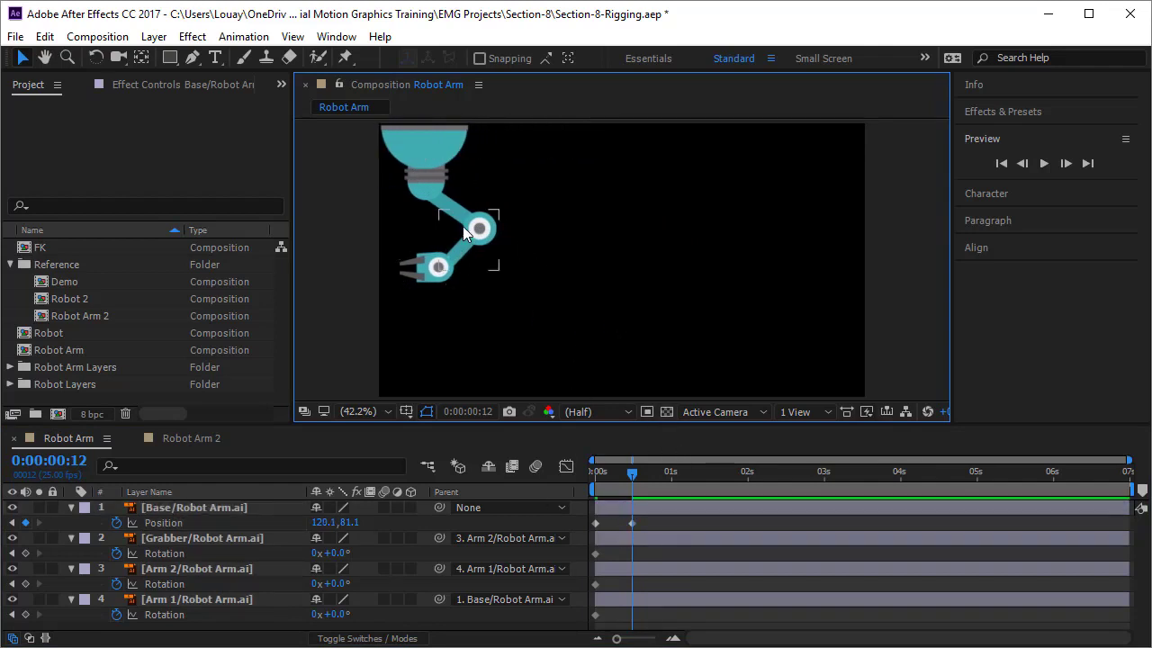
Pose the arm at 0:00:00:12 with Rotation values of 59° for Arm 1, -212° for Arm 2 and 69° for the Grabber
{"action": "left_click", "coordinate": [187, 600]}
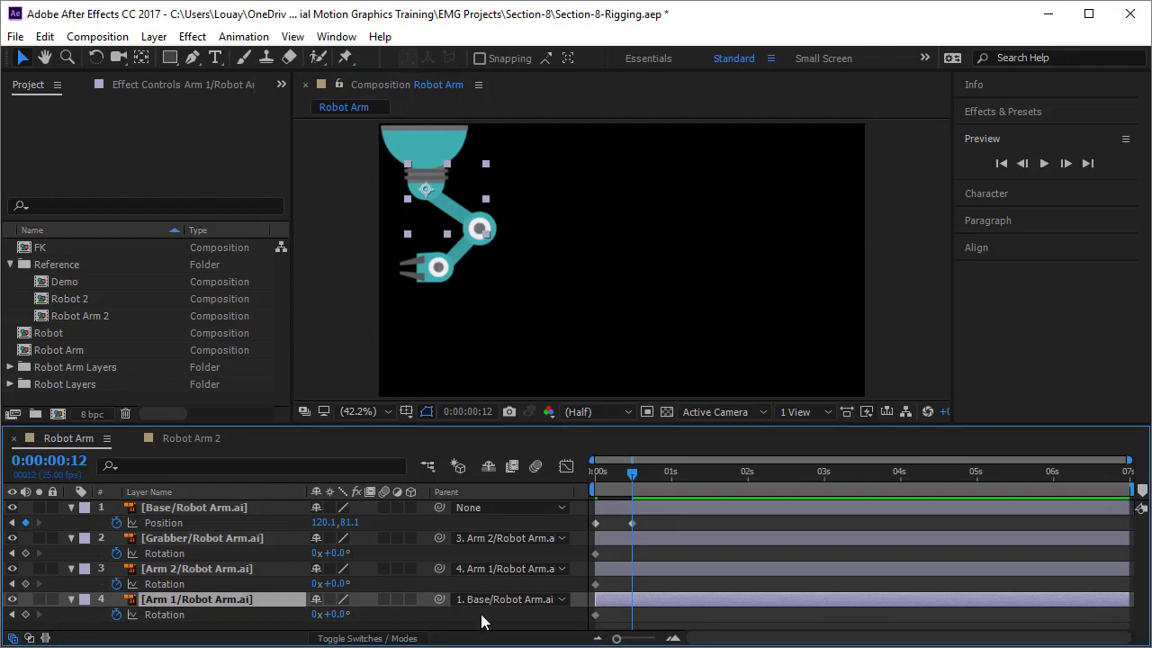
{"action": "left_click_drag", "start_coordinate": [341, 618], "coordinate": [258, 612]}
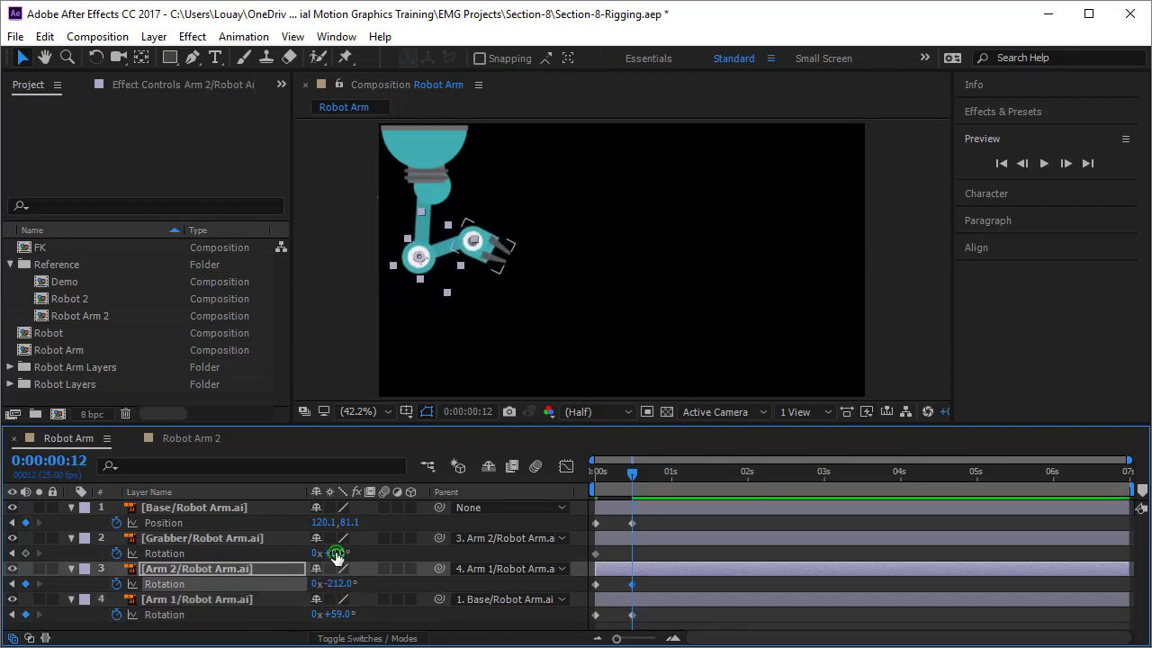
{"action": "left_click_drag", "start_coordinate": [336, 552], "coordinate": [396, 551]}
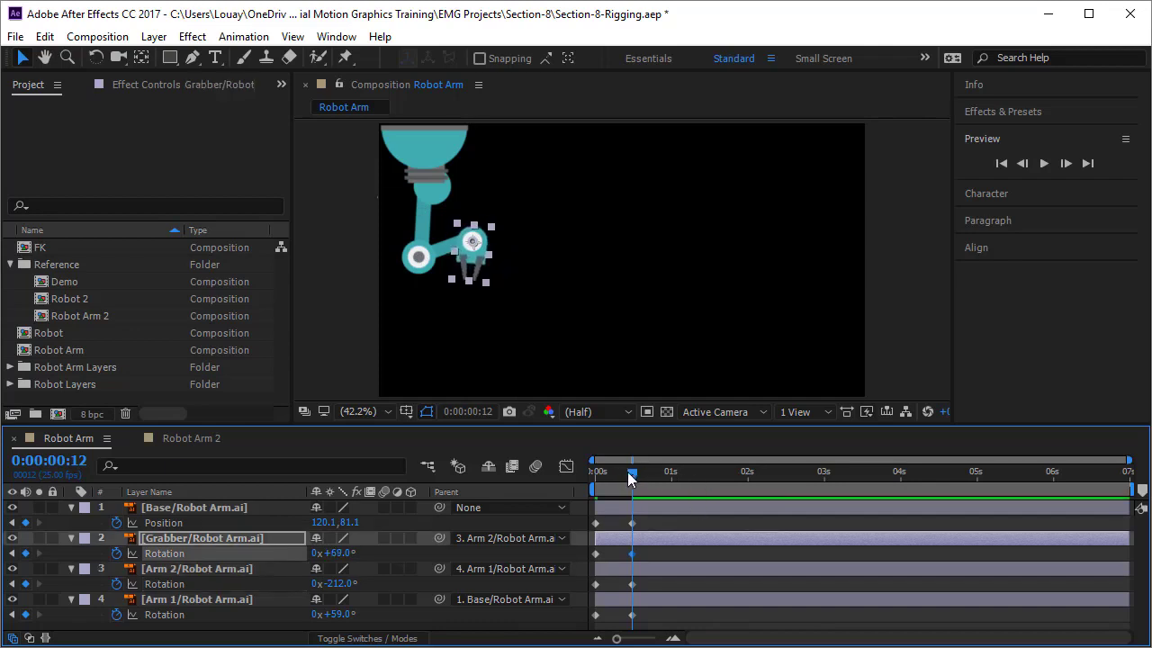
At 0:00:01:00, slide the Base layer back to the right, to a Position of about 409.1, 81.1
{"action": "left_click_drag", "start_coordinate": [632, 472], "coordinate": [667, 517]}
{"action": "left_click", "coordinate": [433, 146]}
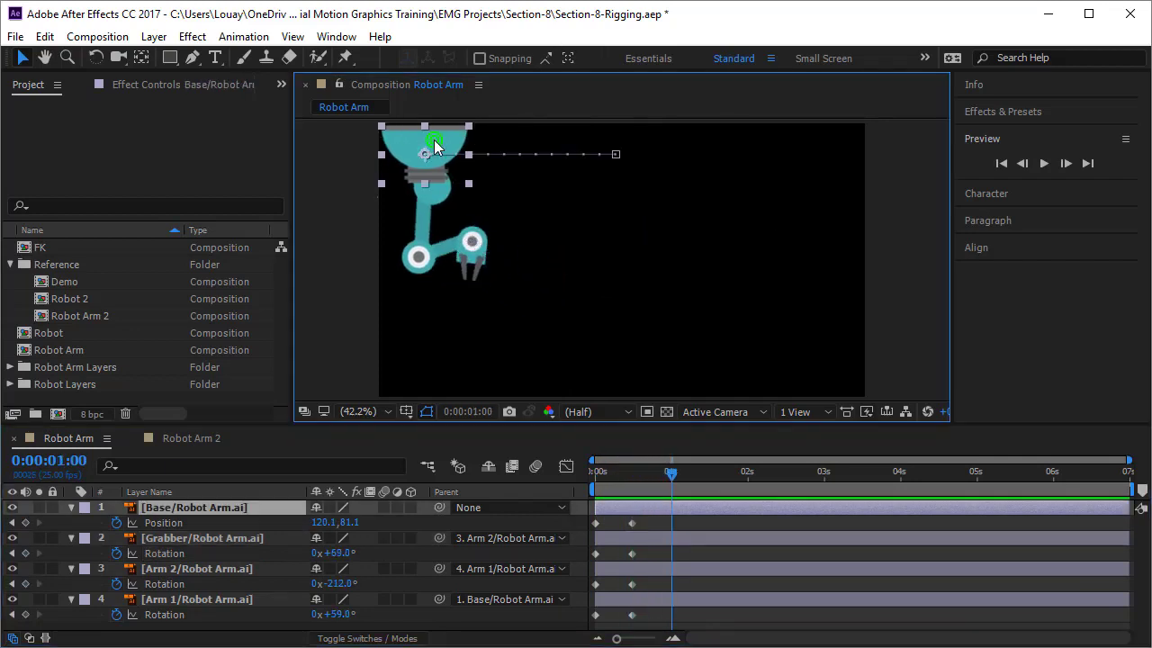
{"action": "left_click_drag", "start_coordinate": [424, 155], "coordinate": [535, 154]}
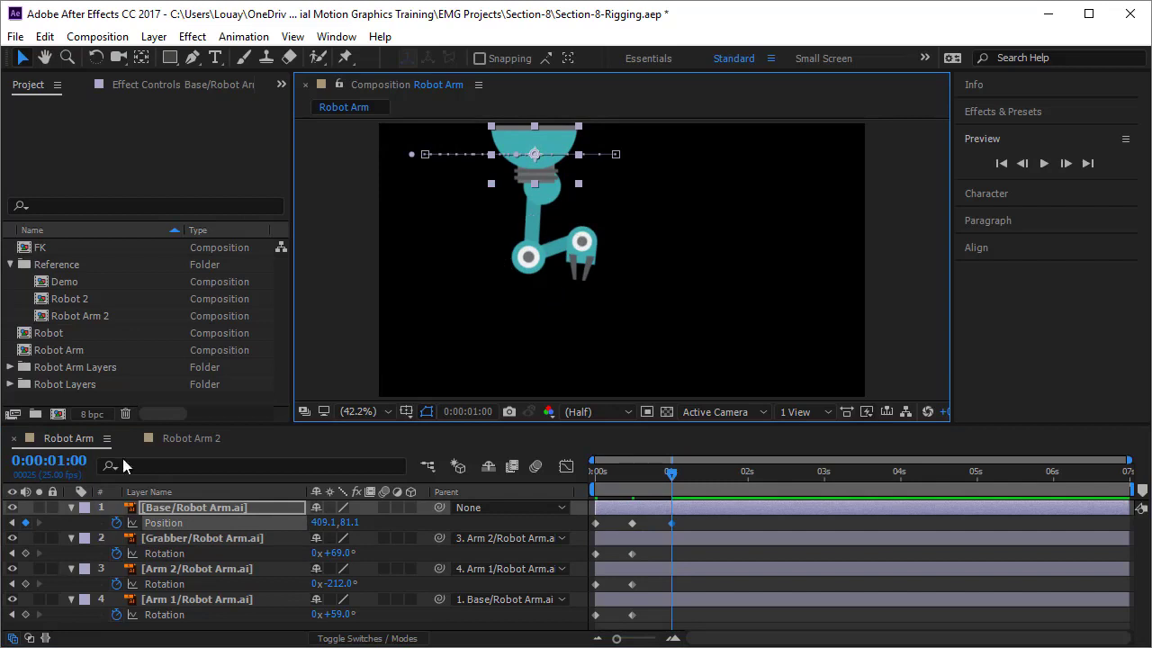
Pose the arm at 0:00:01:00 with Rotation values of 94° for Arm 1, -126° for Arm 2 and -59° for the Grabber
{"action": "left_click", "coordinate": [191, 600]}
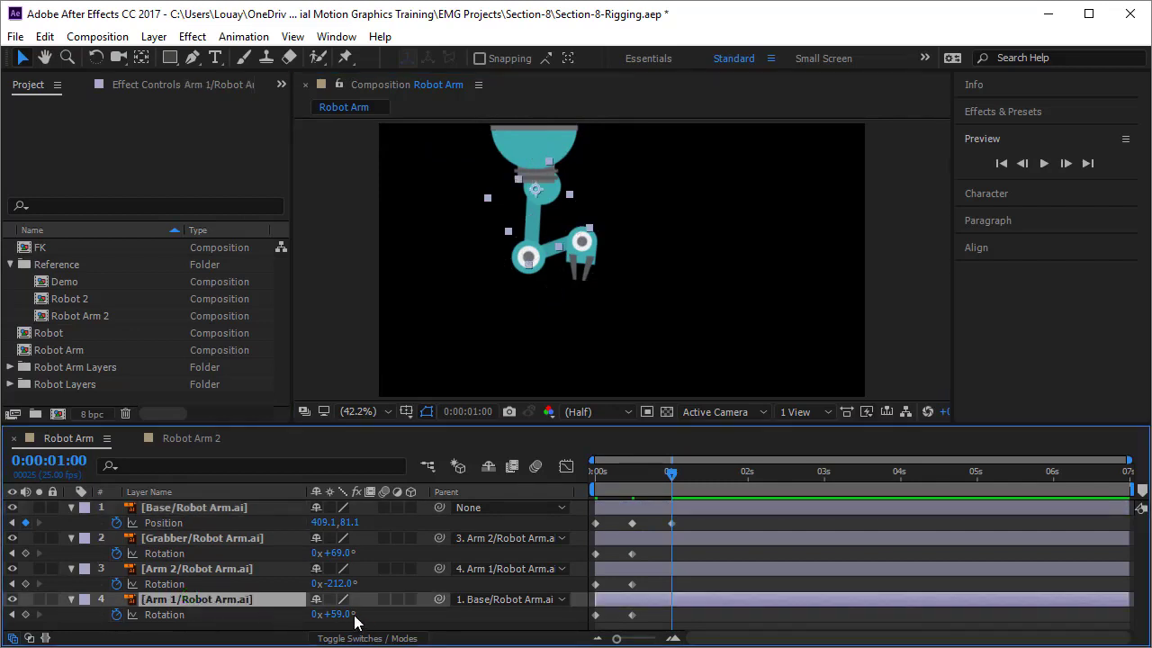
{"action": "left_click_drag", "start_coordinate": [344, 618], "coordinate": [383, 617]}
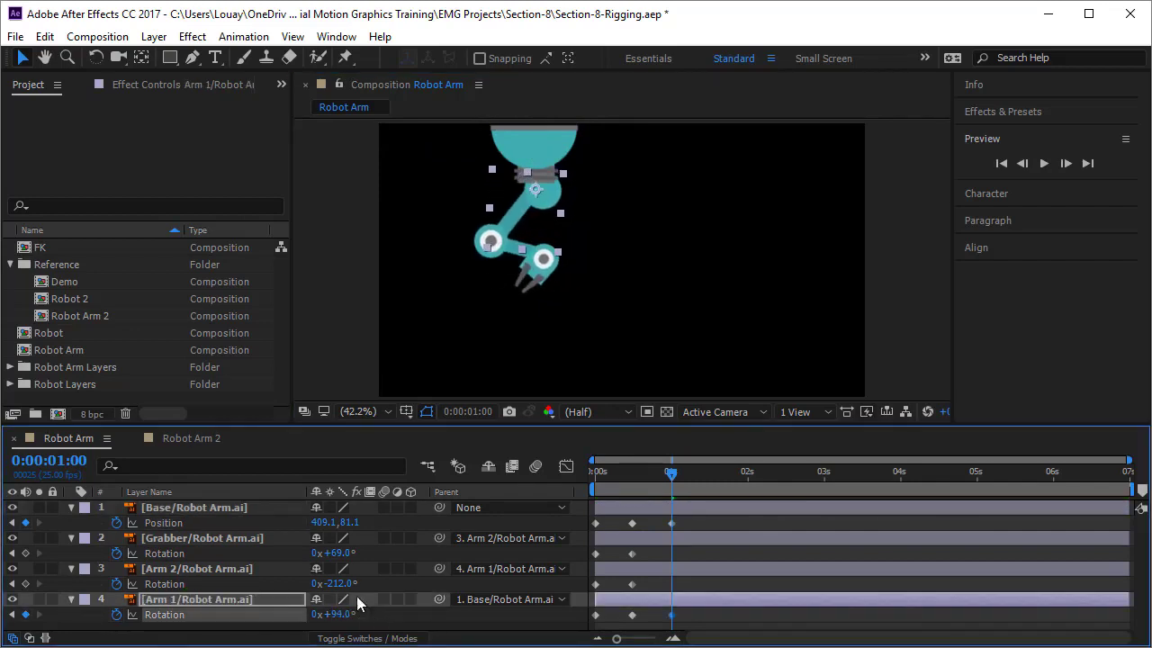
{"action": "left_click_drag", "start_coordinate": [338, 585], "coordinate": [290, 555]}
{"action": "left_click_drag", "start_coordinate": [669, 473], "coordinate": [659, 528]}
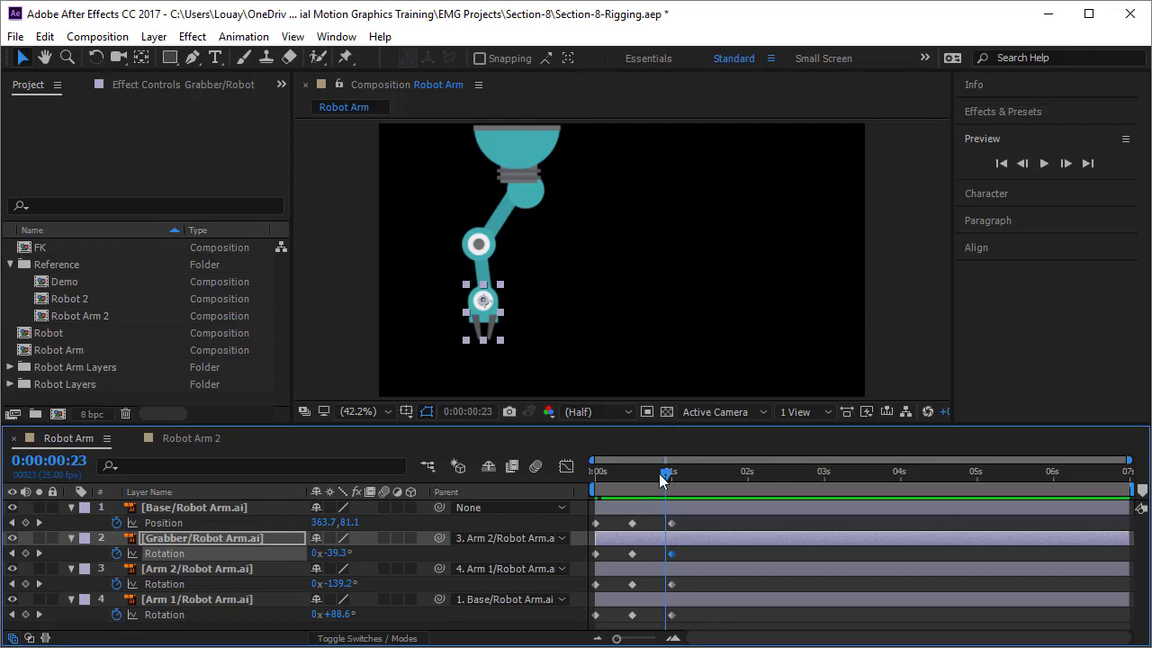
At 0:00:01:14, slide the Base layer horizontally to the composition's far right side, to a Position of about 1155.1, 81.1
{"action": "mouse_move", "coordinate": [661, 477]}
{"action": "left_mouse_down"}
{"action": "mouse_move", "coordinate": [716, 476]}
{"action": "mouse_move", "coordinate": [655, 478]}
{"action": "mouse_move", "coordinate": [672, 480]}
{"action": "left_mouse_up"}
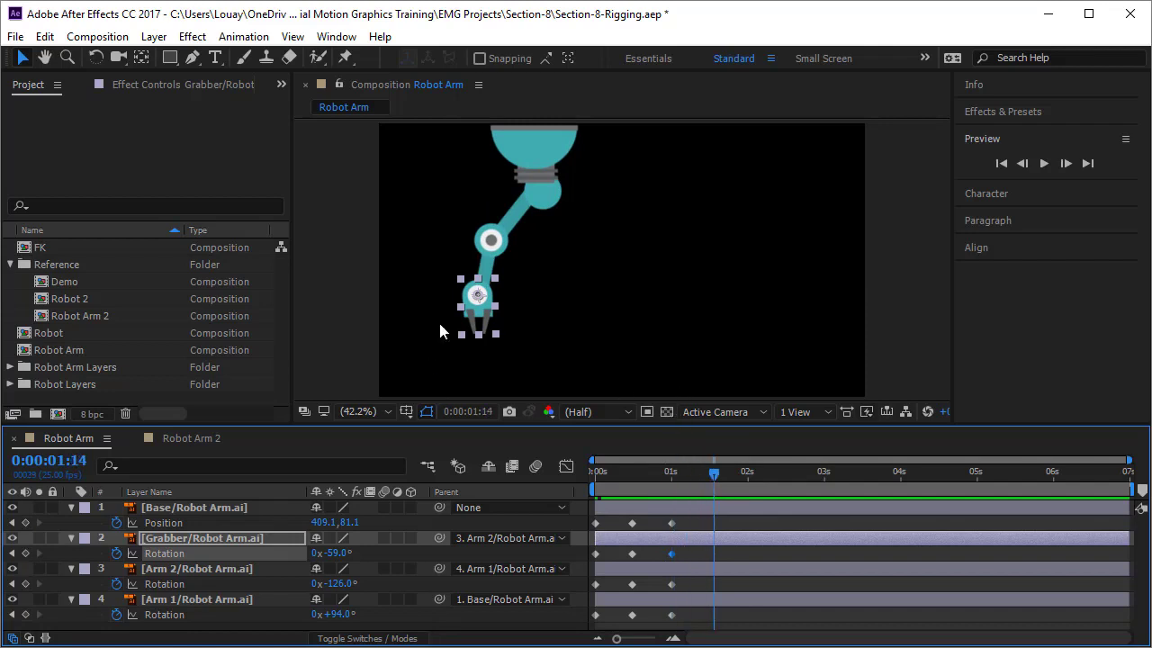
{"action": "left_click", "coordinate": [538, 153]}
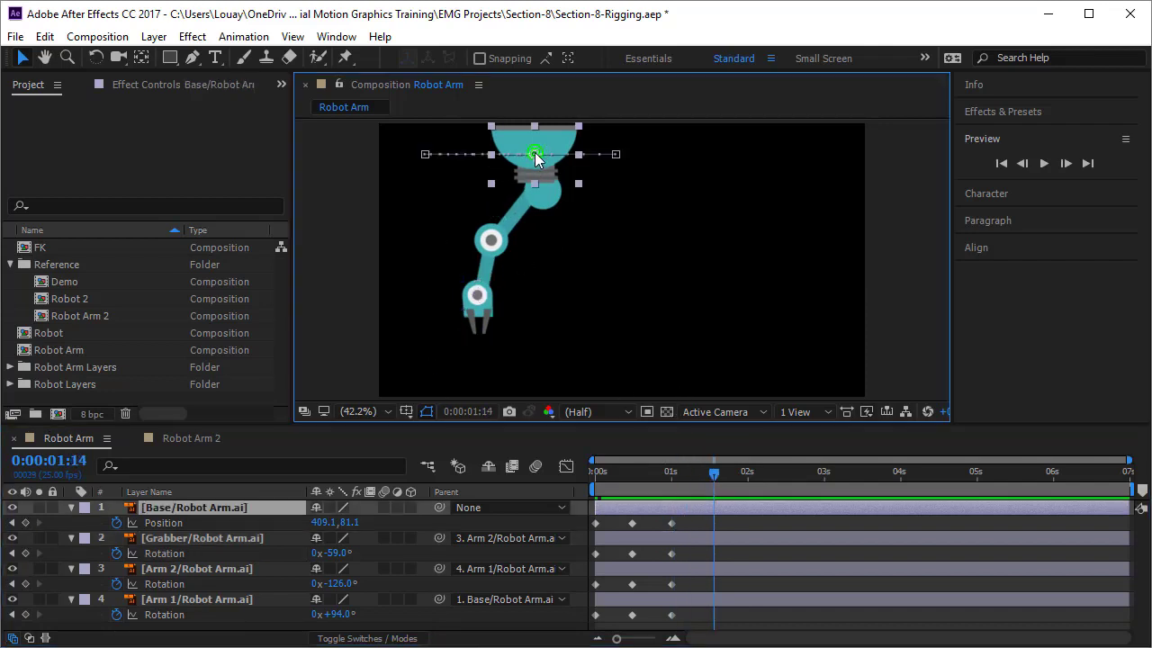
{"action": "left_click_drag", "start_coordinate": [537, 159], "coordinate": [819, 177]}
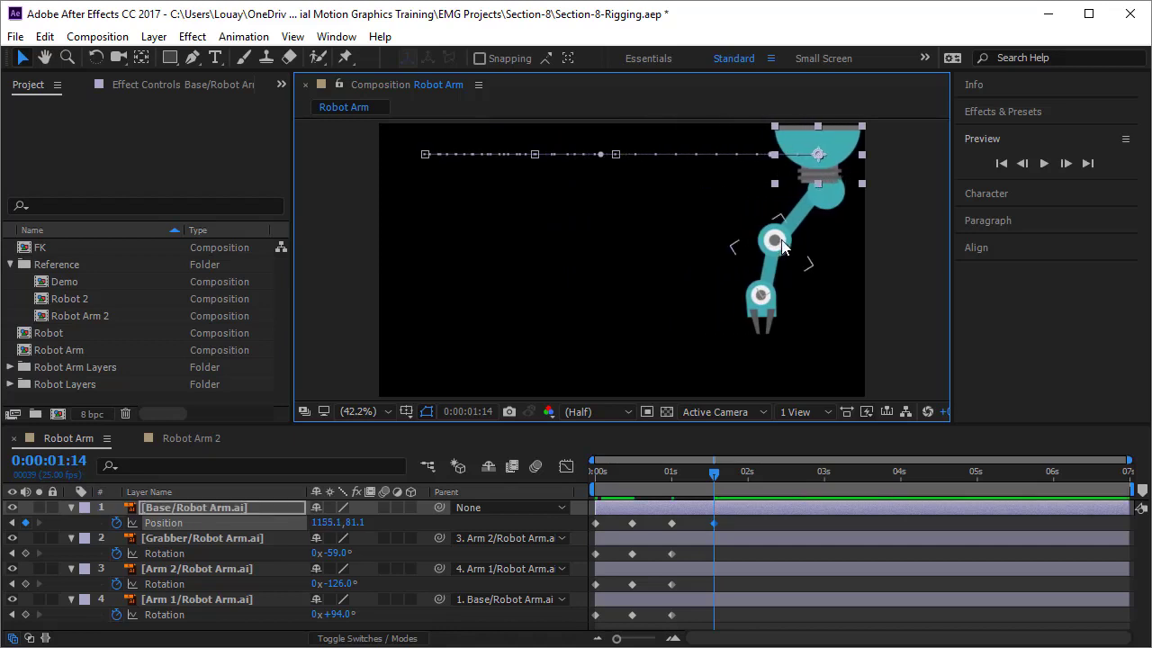
Pose the arm at 0:00:01:14 with Rotation values of 169° for Arm 1, -227° for Arm 2 and 15° for the Grabber
{"action": "left_click", "coordinate": [774, 241]}
{"action": "left_click", "coordinate": [793, 210]}
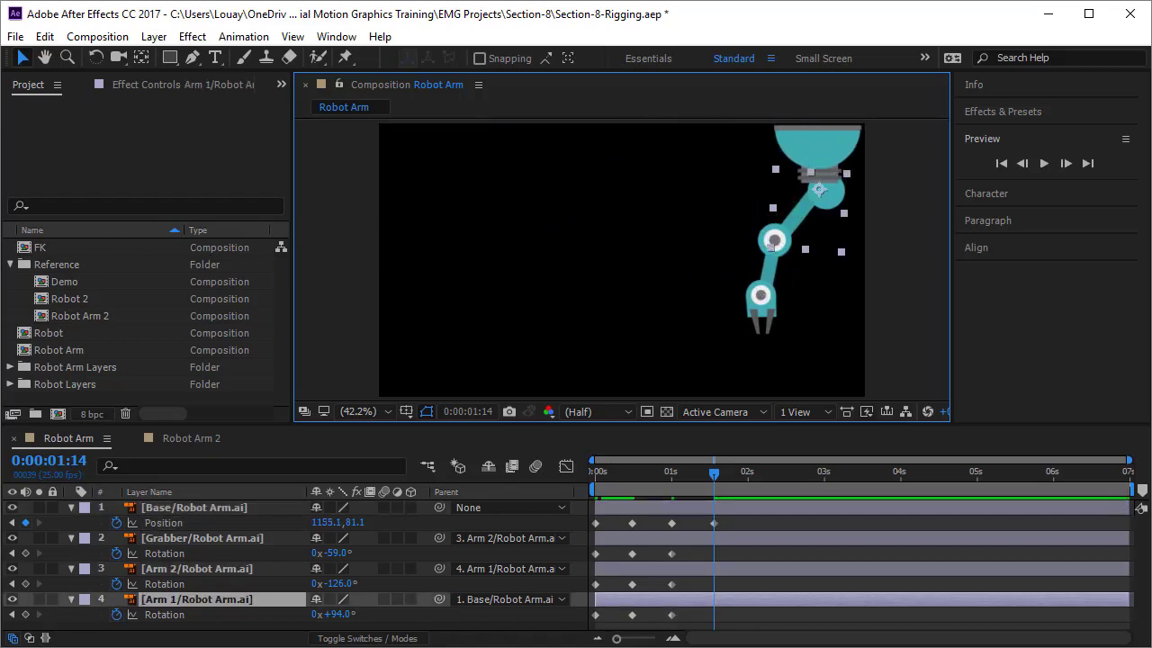
{"action": "left_click_drag", "start_coordinate": [336, 618], "coordinate": [391, 617]}
{"action": "left_click_drag", "start_coordinate": [338, 589], "coordinate": [277, 614]}
{"action": "left_click_drag", "start_coordinate": [336, 556], "coordinate": [392, 583]}
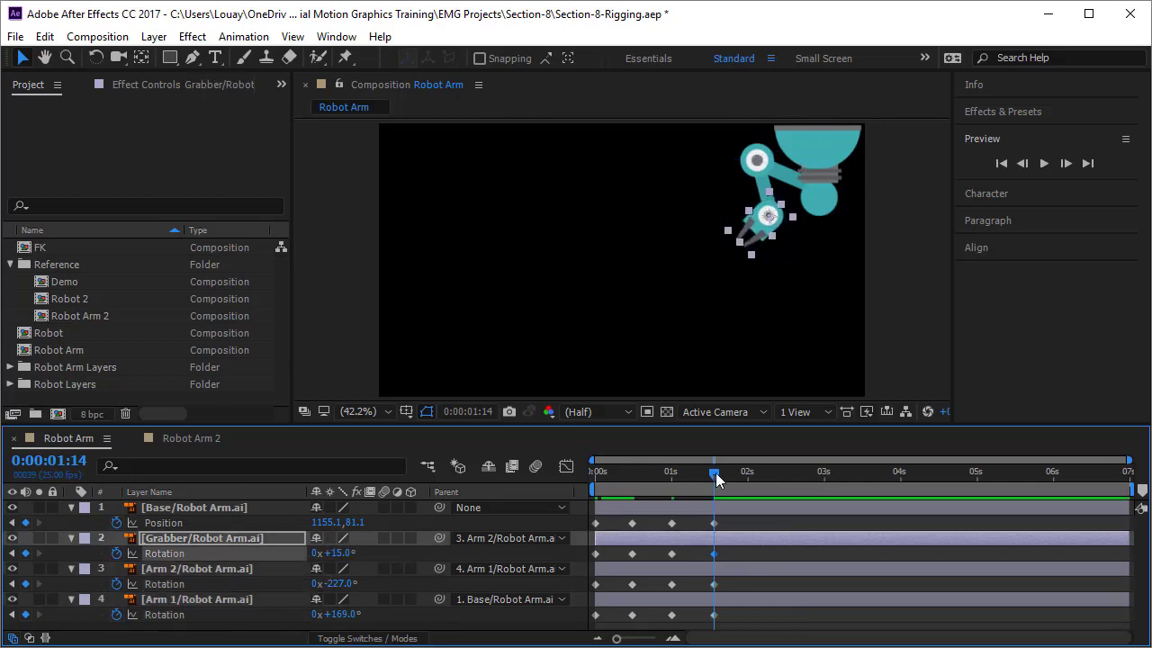
Swing the Grabber back and forth with Rotation keyframes of -78° at 0:00:01:17, 33° at 0:00:01:20 and -33° at 0:00:02:00
{"action": "left_click_drag", "start_coordinate": [715, 473], "coordinate": [726, 472]}
{"action": "left_click_drag", "start_coordinate": [347, 555], "coordinate": [365, 580]}
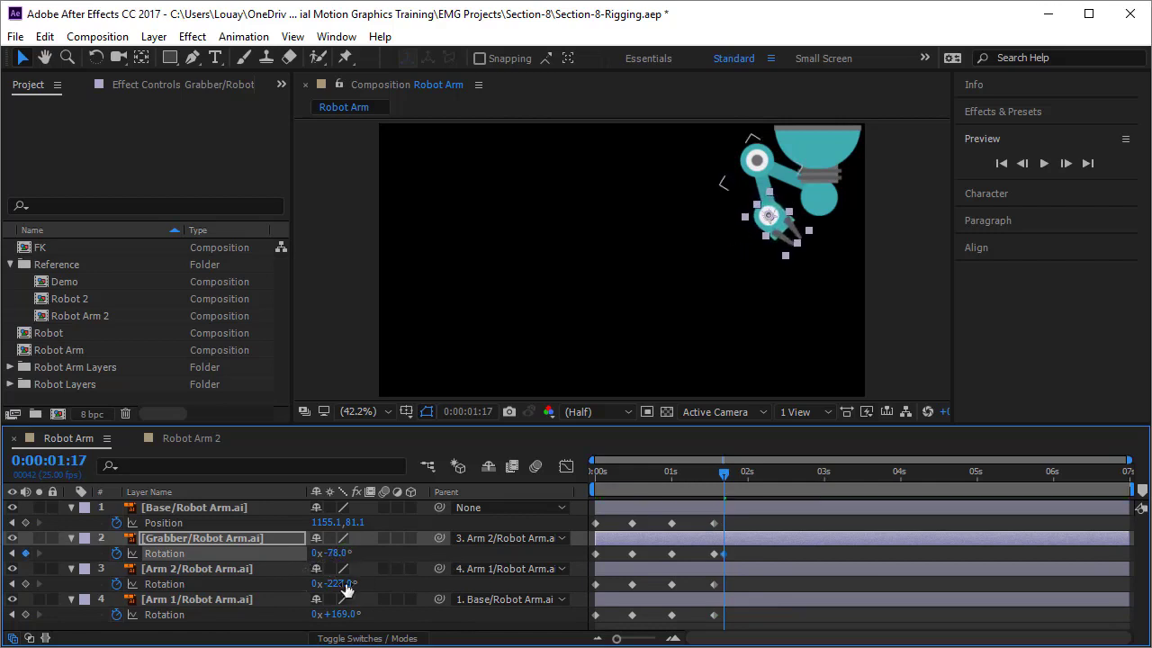
{"action": "left_click", "coordinate": [729, 481]}
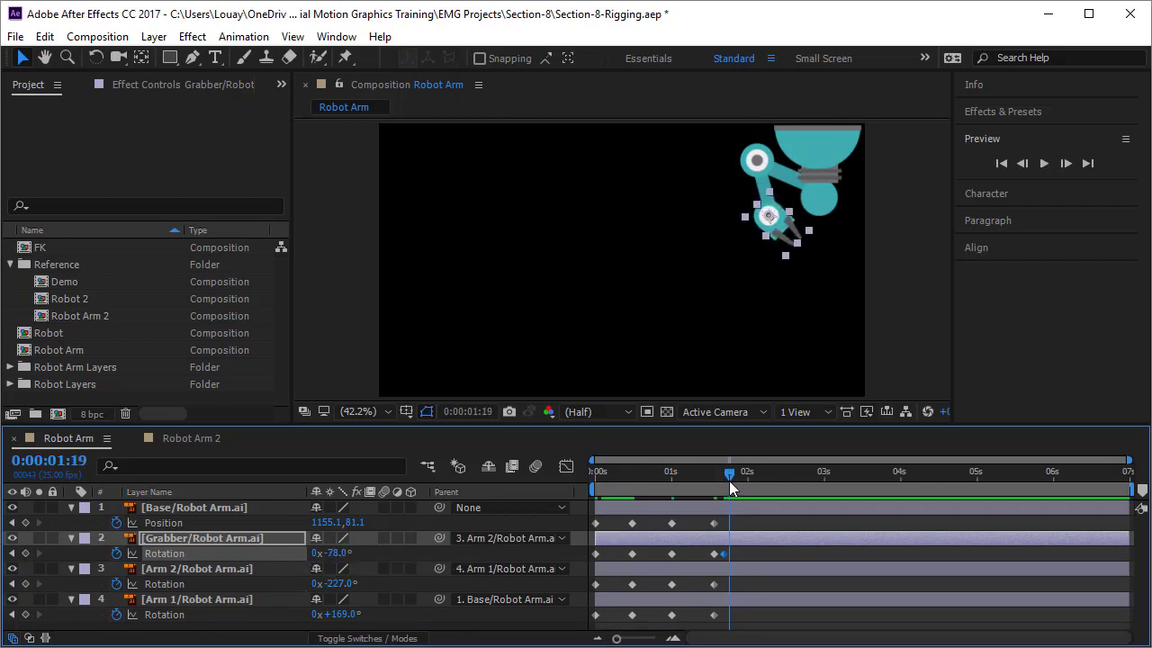
{"action": "left_click_drag", "start_coordinate": [334, 552], "coordinate": [444, 548]}
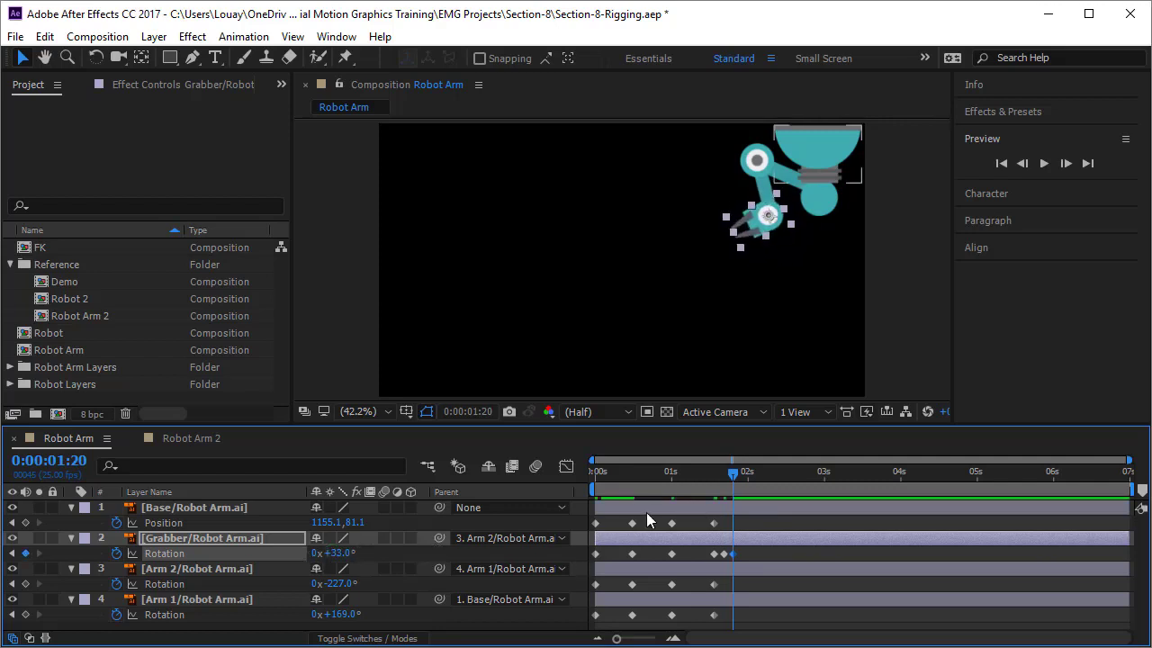
{"action": "mouse_move", "coordinate": [735, 476]}
{"action": "left_mouse_down"}
{"action": "mouse_move", "coordinate": [751, 475]}
{"action": "mouse_move", "coordinate": [743, 485]}
{"action": "left_mouse_up"}
{"action": "left_click_drag", "start_coordinate": [342, 554], "coordinate": [282, 555]}
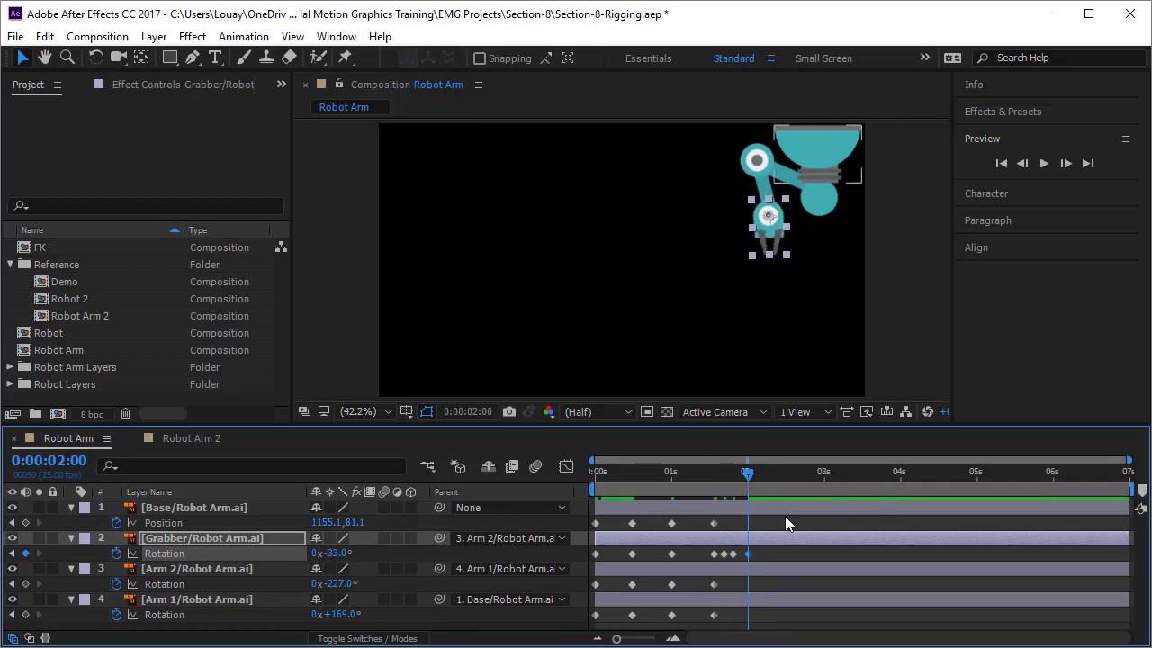
At 0:00:02:13, slide the Base layer horizontally back toward the composition's center, to a Position of about 582.0, 81.1
{"action": "left_click_drag", "start_coordinate": [746, 473], "coordinate": [786, 485]}
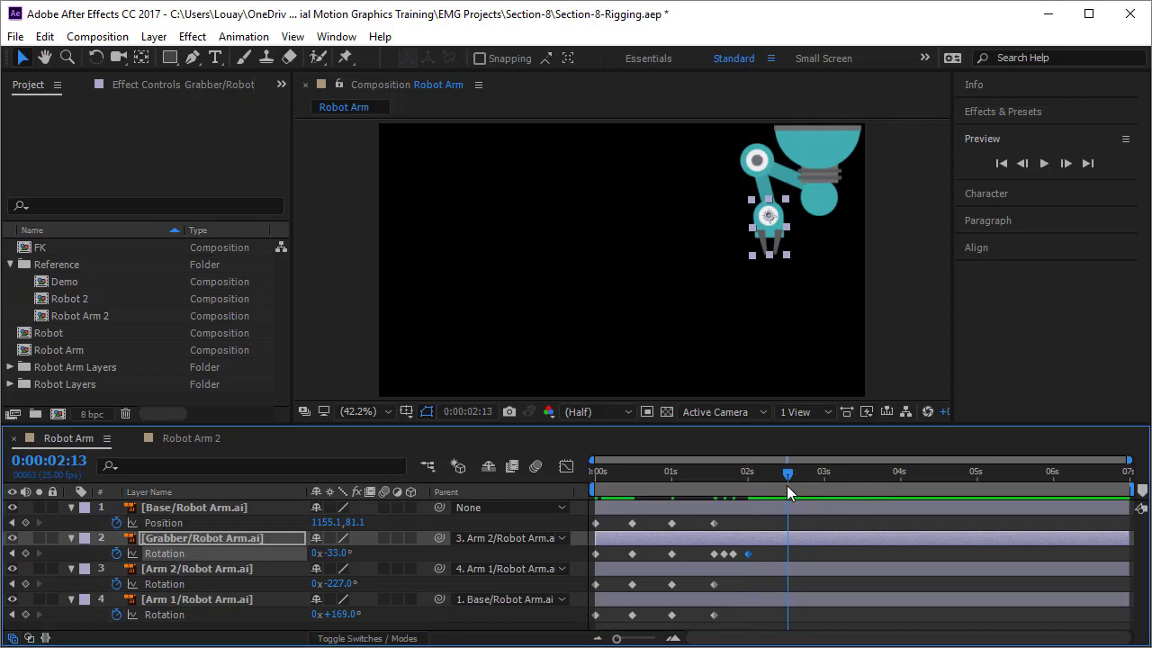
{"action": "left_click", "coordinate": [811, 158]}
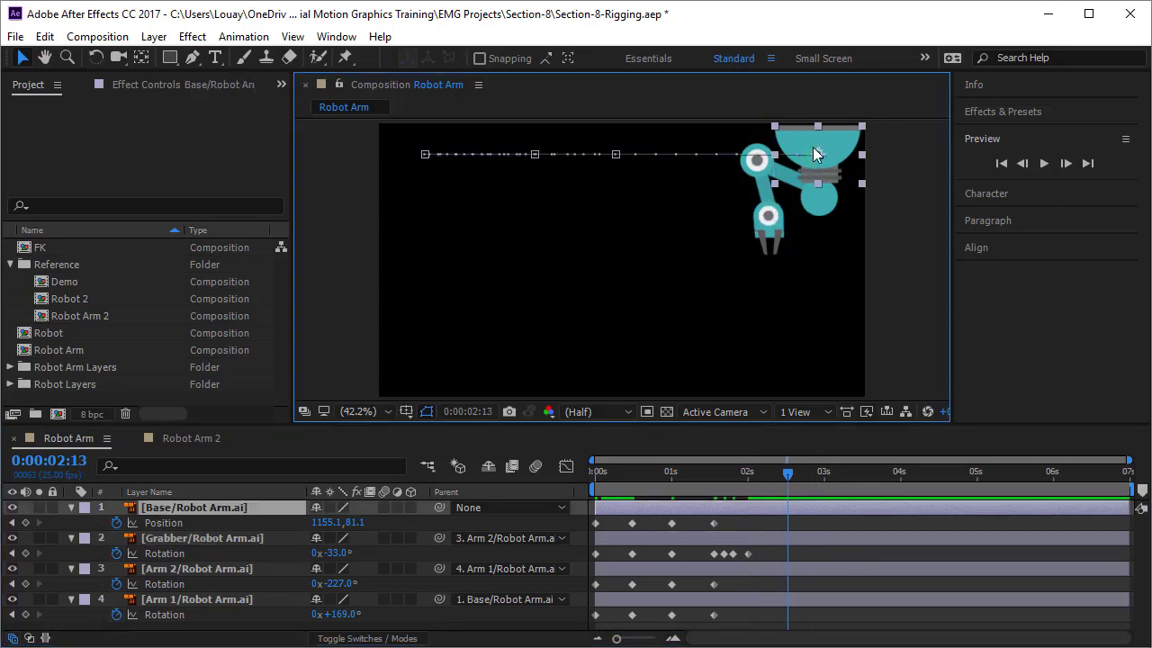
{"action": "key", "text": "alt+shift+p"}
{"action": "left_click_drag", "start_coordinate": [815, 158], "coordinate": [599, 176]}
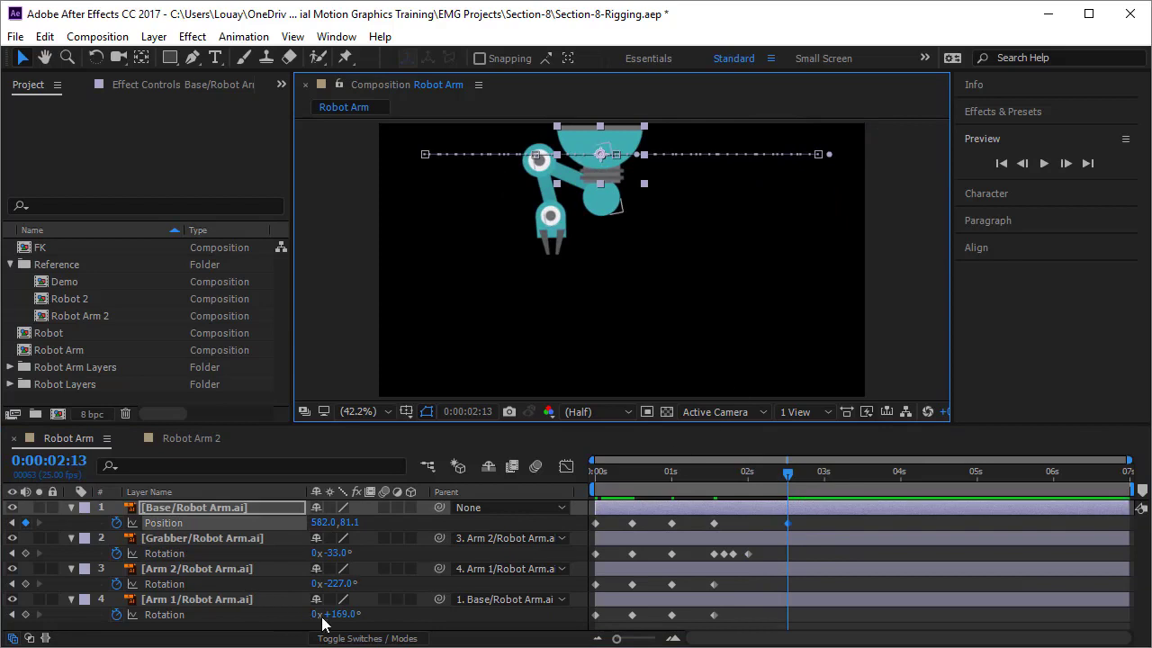
At 0:00:02:13, set Arm 1's Rotation to 52° and rotate Arm 2 and the Grabber so the arm hangs almost straight down
{"action": "left_click_drag", "start_coordinate": [338, 621], "coordinate": [260, 642]}
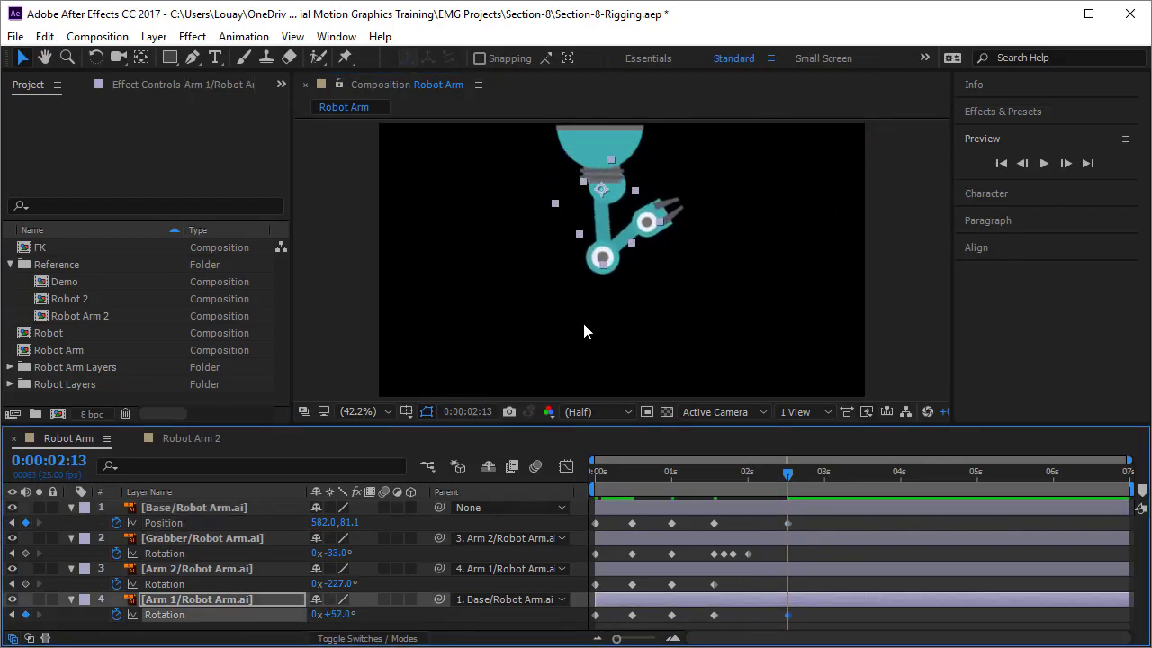
{"action": "left_click", "coordinate": [596, 342]}
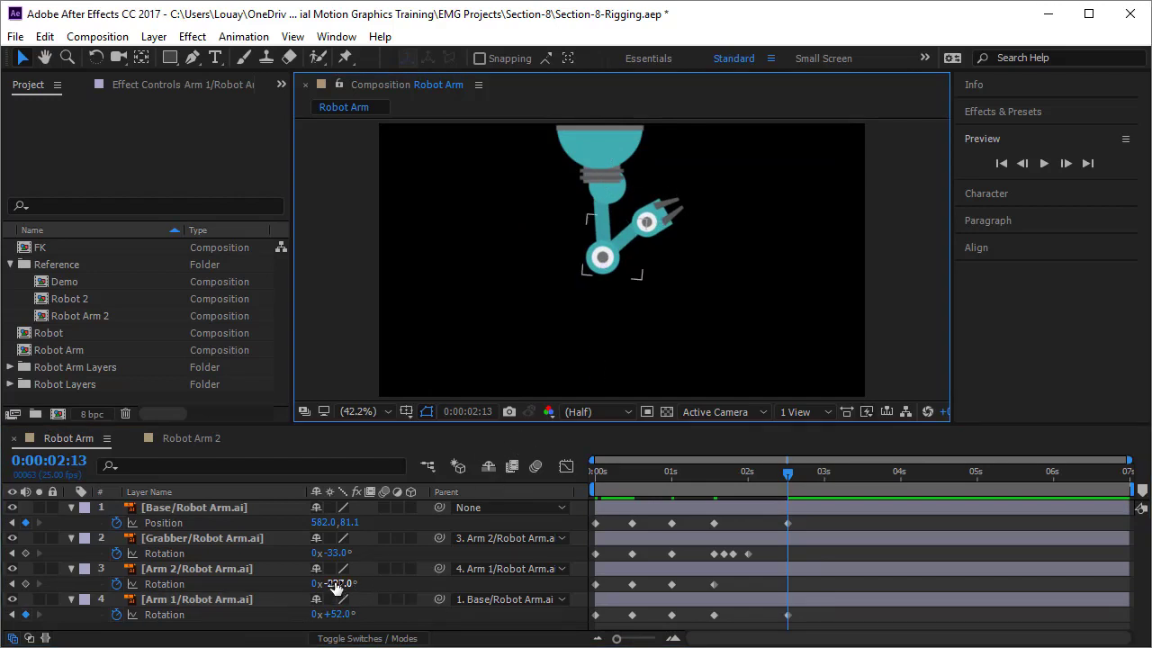
{"action": "left_click_drag", "start_coordinate": [335, 583], "coordinate": [288, 585]}
{"action": "left_click_drag", "start_coordinate": [338, 555], "coordinate": [322, 556]}
Preview the Robot Arm animation from 0:00:00:00
{"action": "left_click_drag", "start_coordinate": [786, 472], "coordinate": [594, 473]}
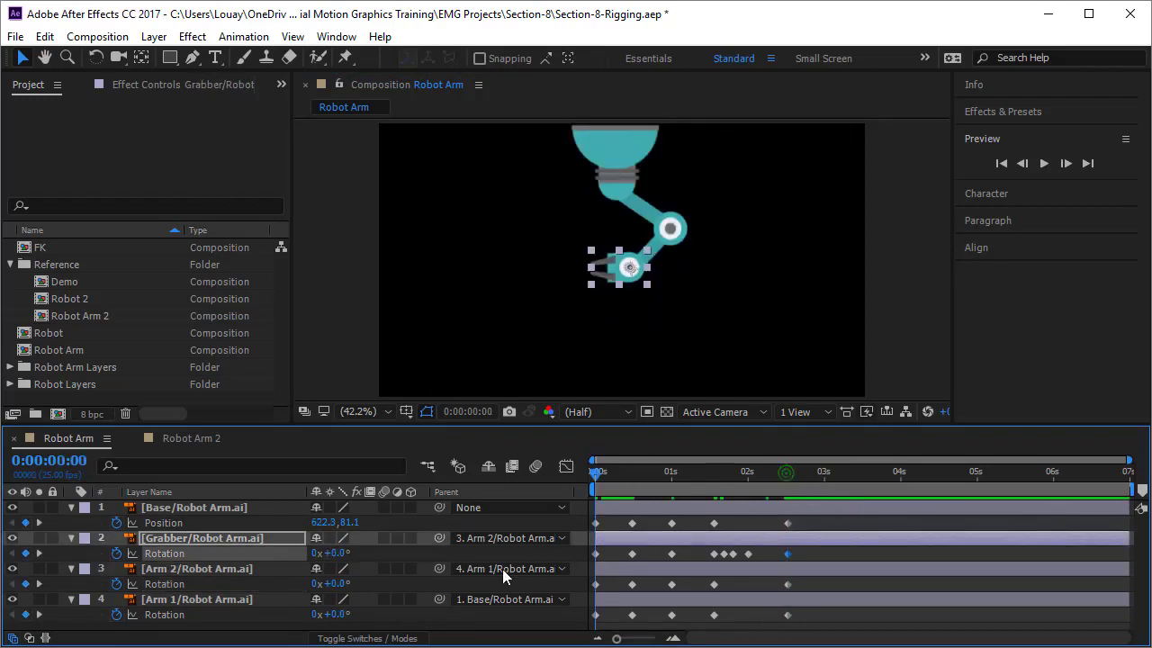
{"action": "key", "text": "space"}
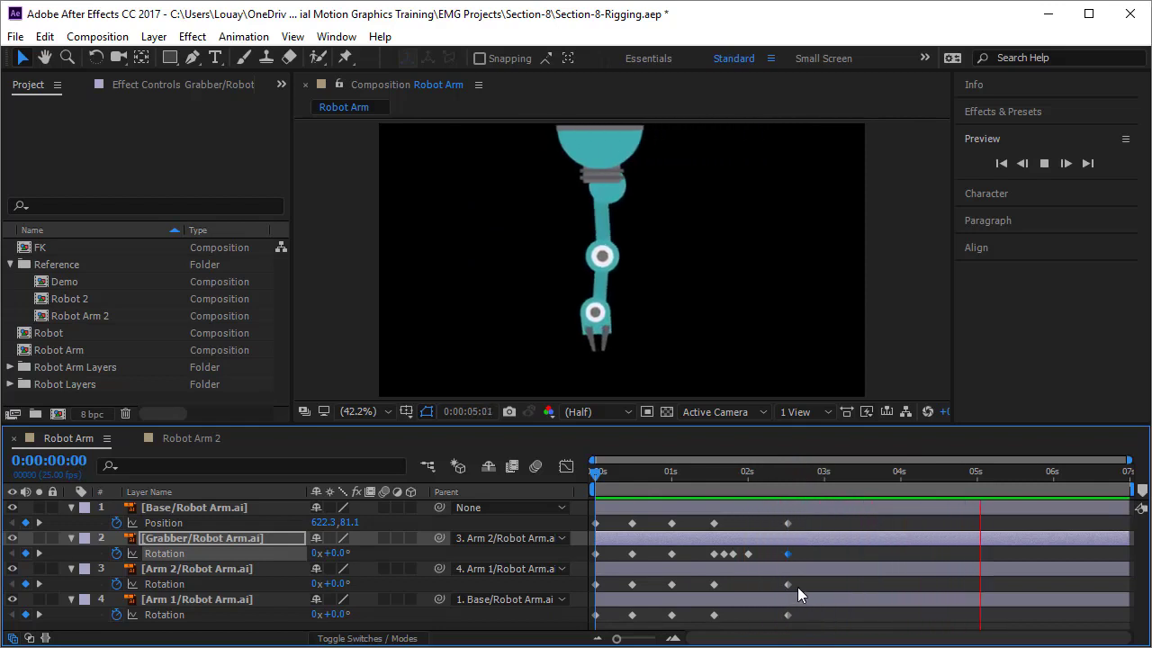
{"action": "key", "text": "space"}
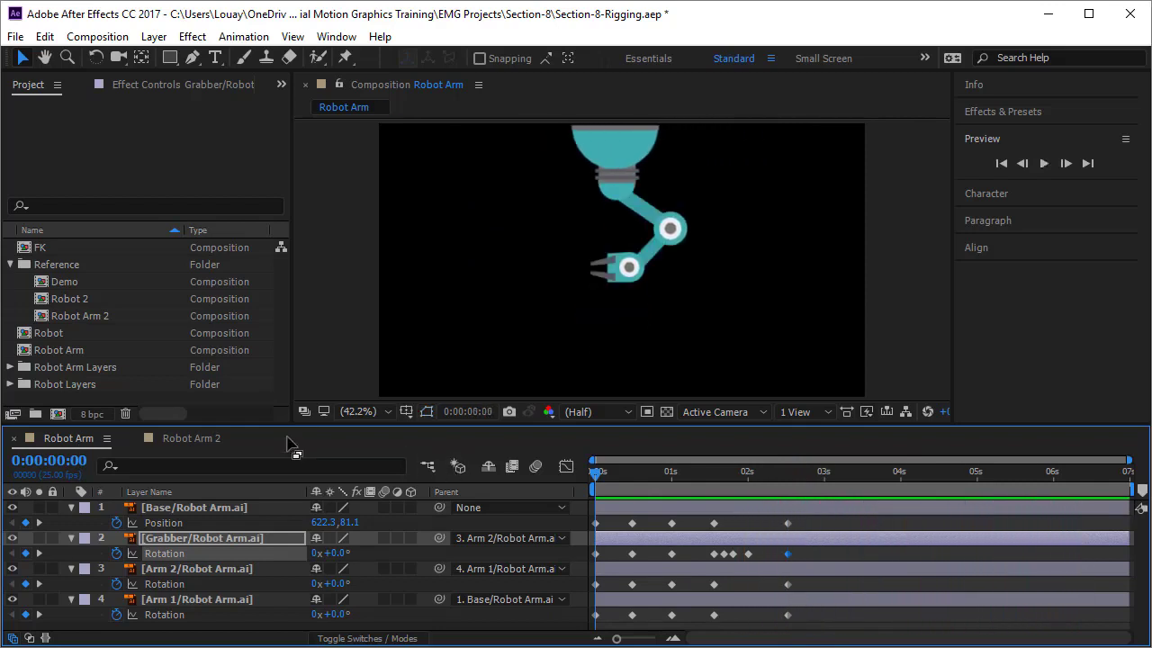
Examine the keyframe timing of the Robot Arm 2 composition in an enlarged timeline and return to Robot Arm
{"action": "left_click", "coordinate": [216, 441]}
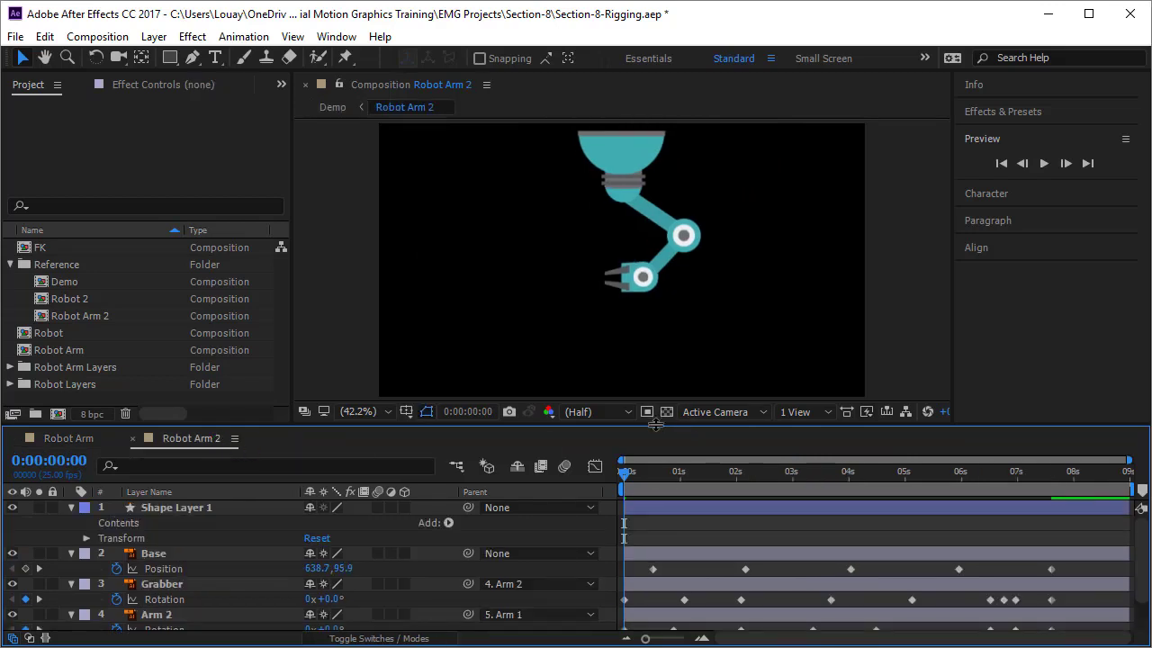
{"action": "left_click_drag", "start_coordinate": [657, 423], "coordinate": [656, 351]}
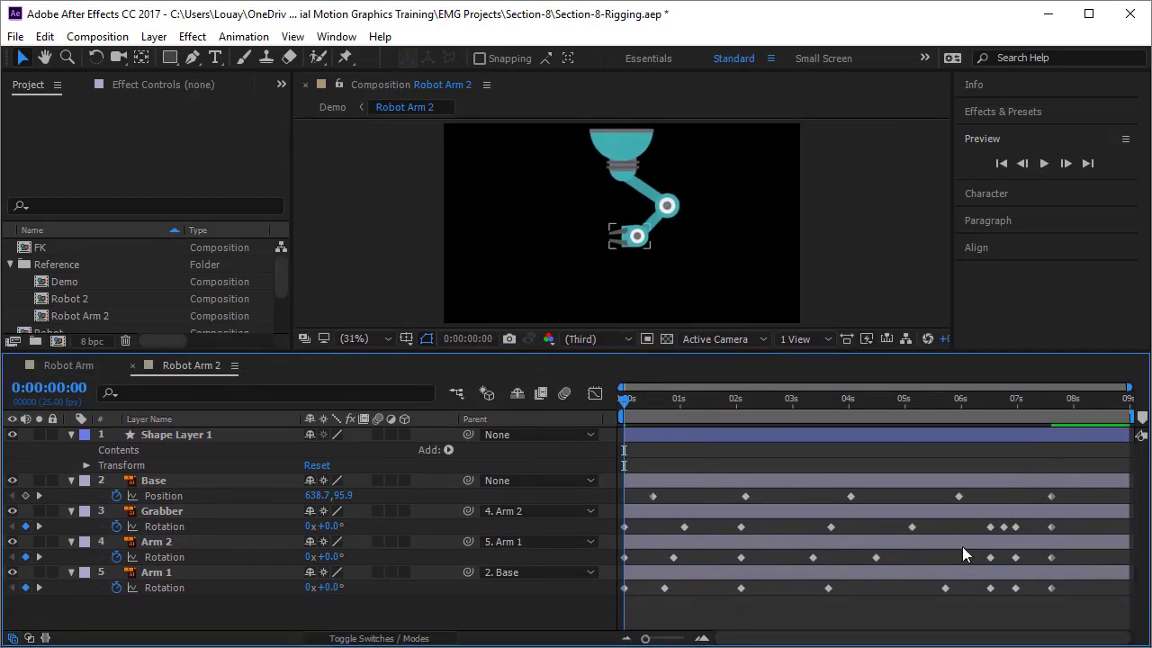
{"action": "left_click", "coordinate": [60, 365]}
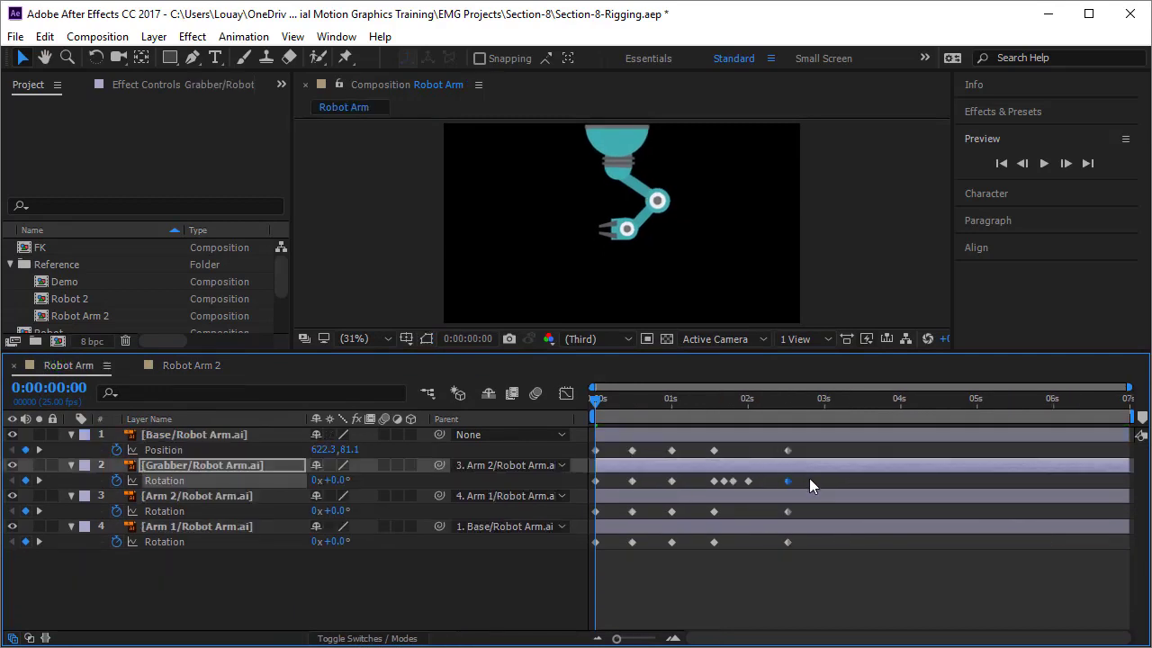
Shift all Grabber Rotation keyframes after the first about half a second later, and delay the Base's third and fourth Position keyframes
{"action": "left_click_drag", "start_coordinate": [810, 479], "coordinate": [626, 492]}
{"action": "left_click_drag", "start_coordinate": [674, 450], "coordinate": [748, 451]}
Stagger the arm motion by moving Arm 2's middle Rotation keyframes earlier and Arm 1's third and fourth Rotation keyframes later
{"action": "left_click", "coordinate": [632, 511]}
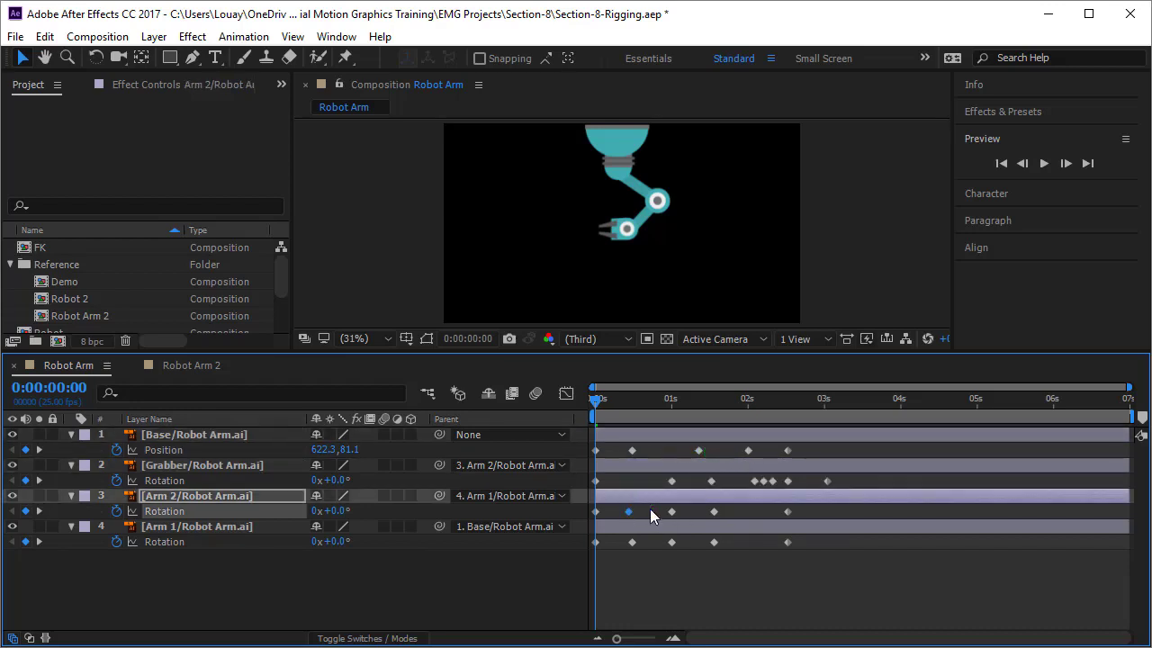
{"action": "left_click_drag", "start_coordinate": [671, 512], "coordinate": [750, 542]}
{"action": "left_click", "coordinate": [738, 589]}
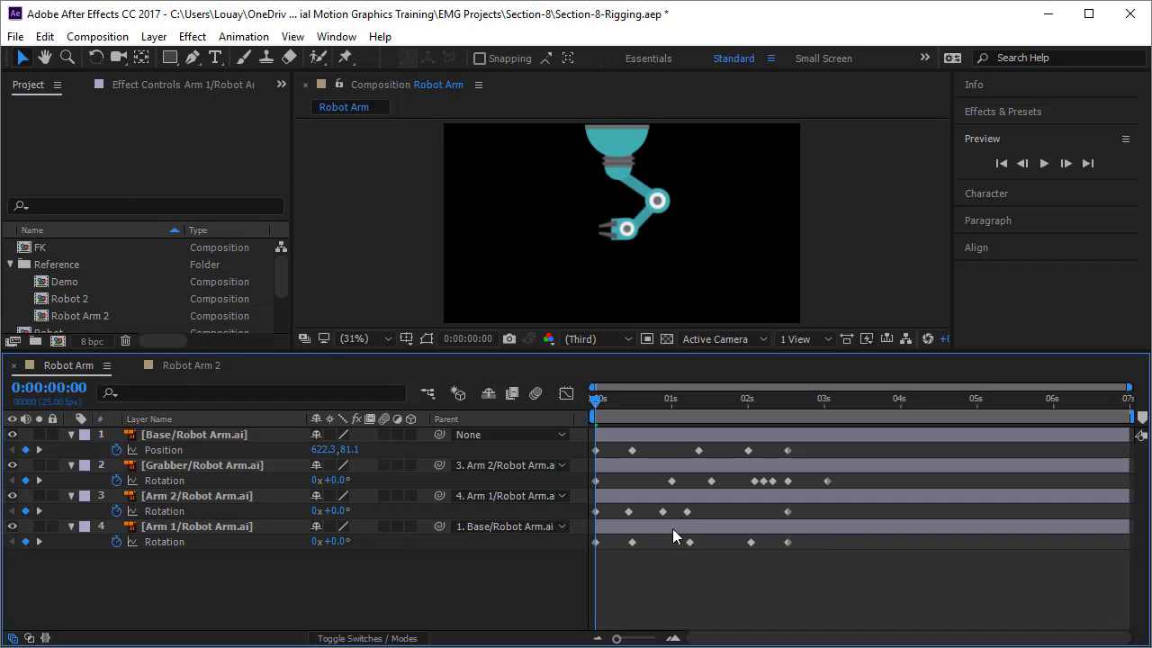
Preview the staggered motion and stretch all layers' keyframes proportionally in time until the last Grabber keyframe sits at about 6.6 seconds
{"action": "key", "text": "space"}
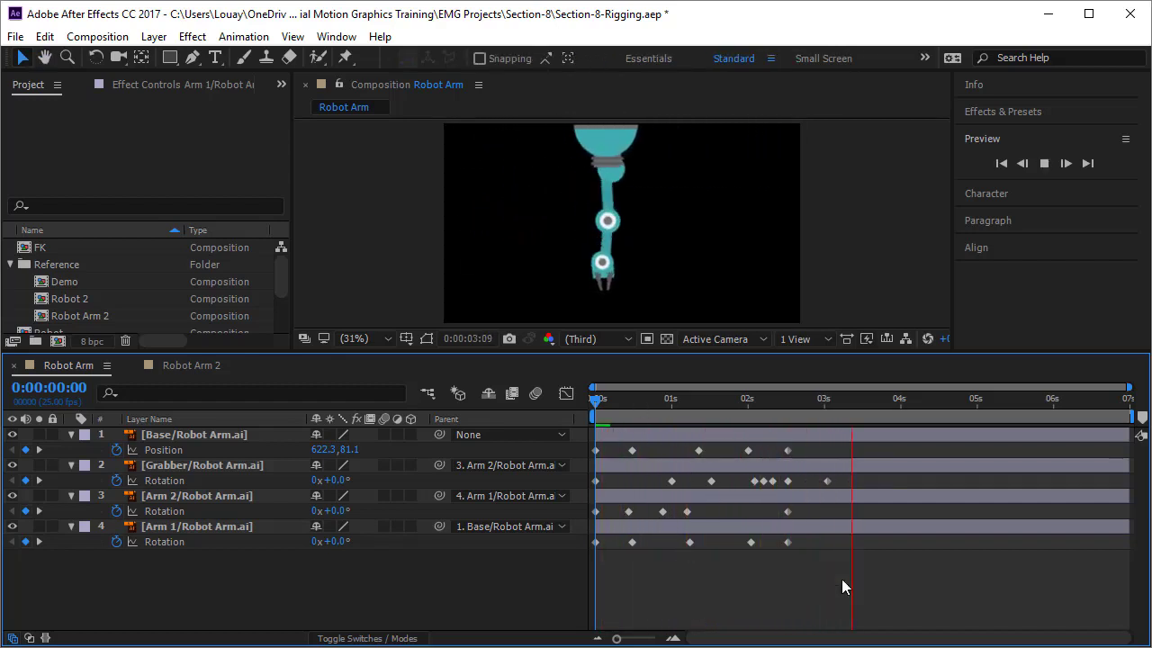
{"action": "left_click_drag", "start_coordinate": [882, 591], "coordinate": [547, 398]}
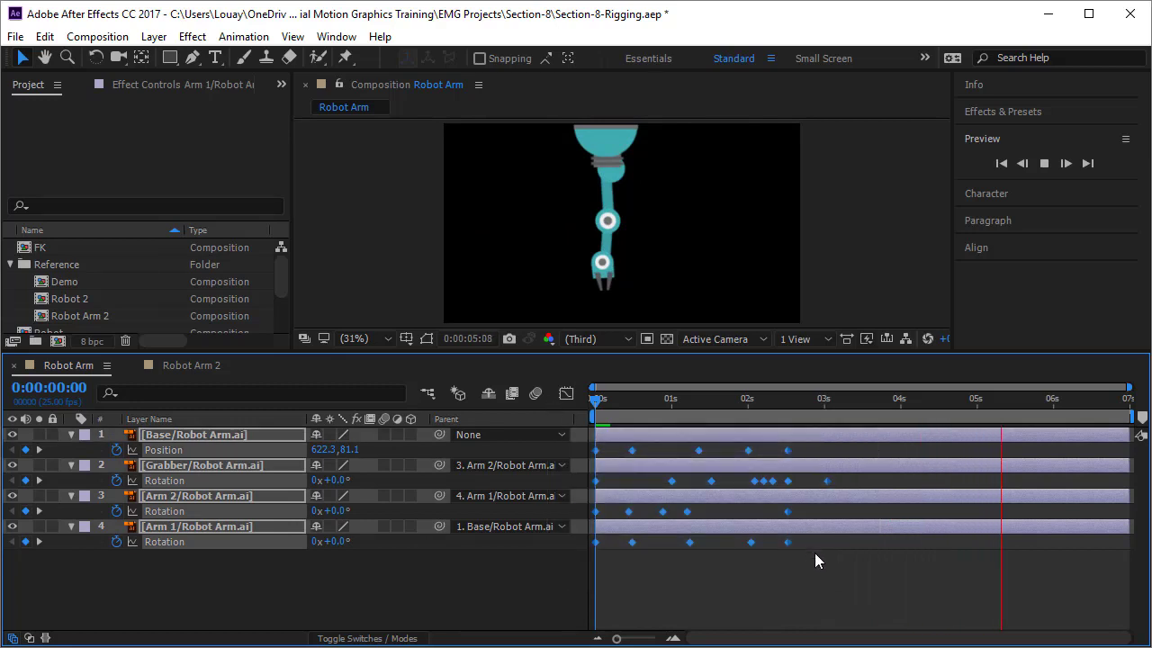
{"action": "left_click_drag", "start_coordinate": [828, 482], "coordinate": [1099, 477]}
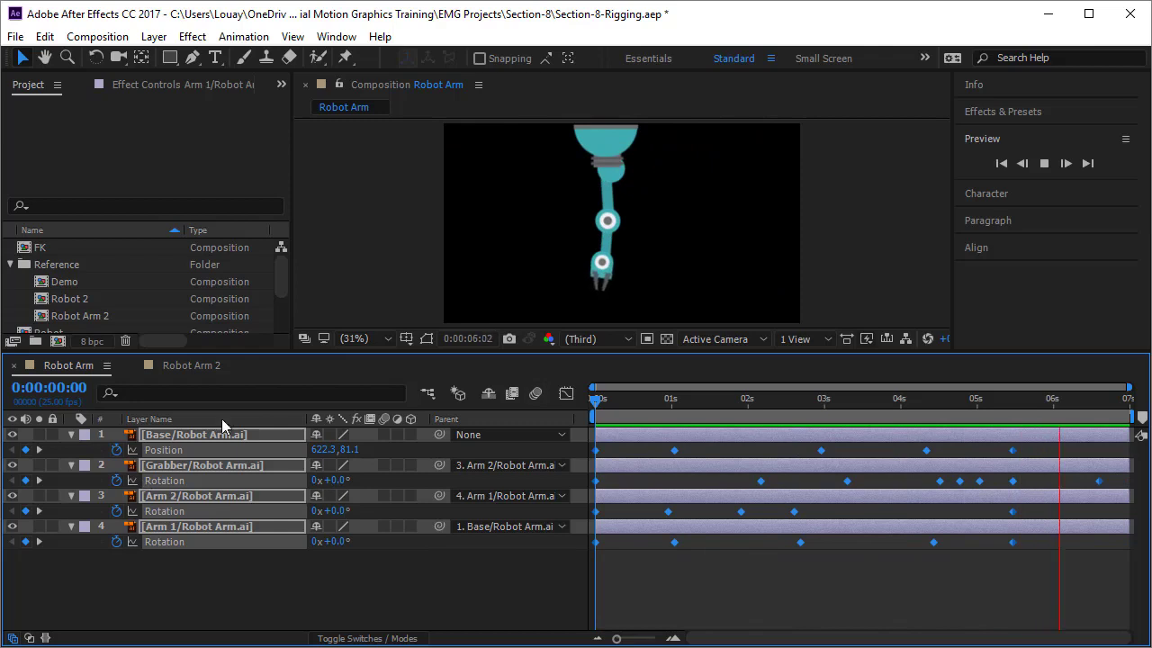
Preview the finished reference animation in the Robot Arm 2 composition
{"action": "left_click", "coordinate": [179, 366]}
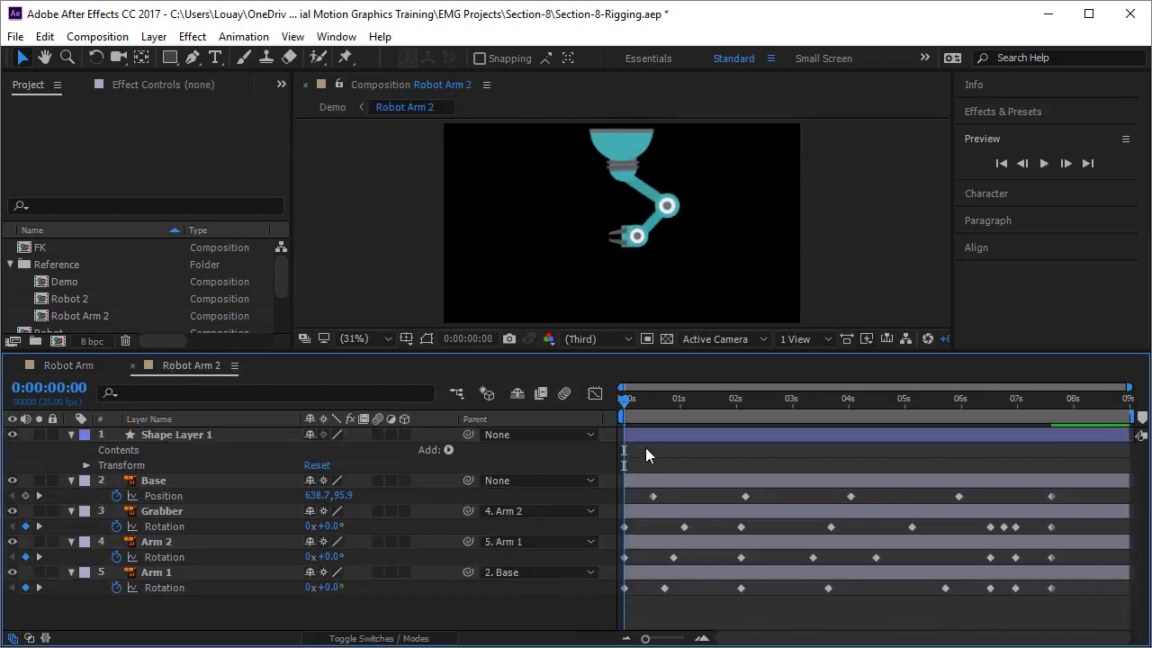
{"action": "key", "text": "space"}
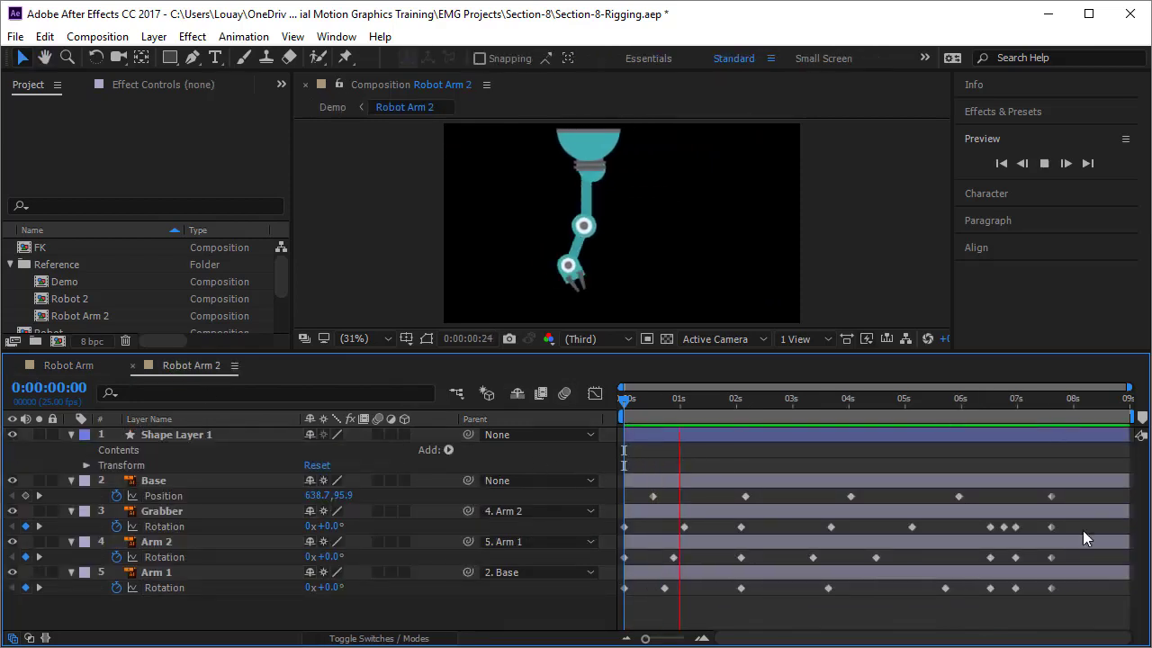